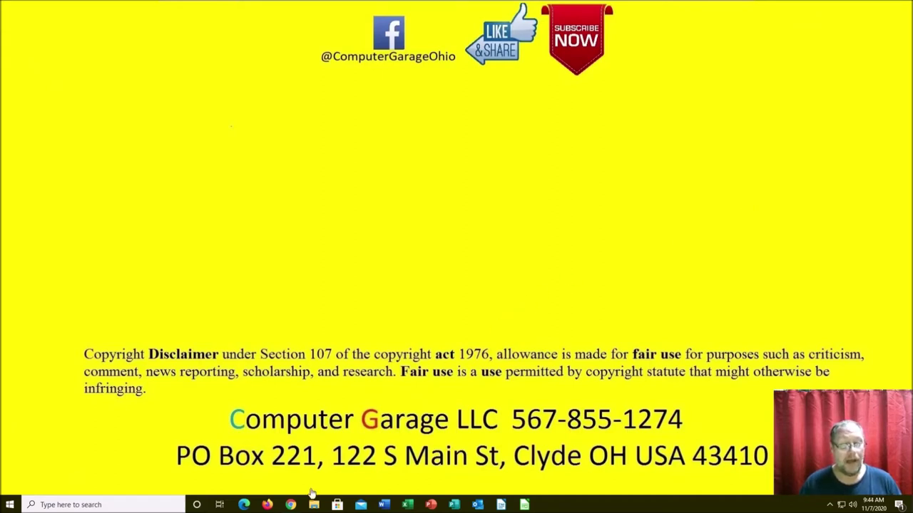
In Chrome, download the SyncBackFree installer from the 2BrightSparks site found through Google and set it to open when done.
{"action": "left_click", "coordinate": [292, 505]}
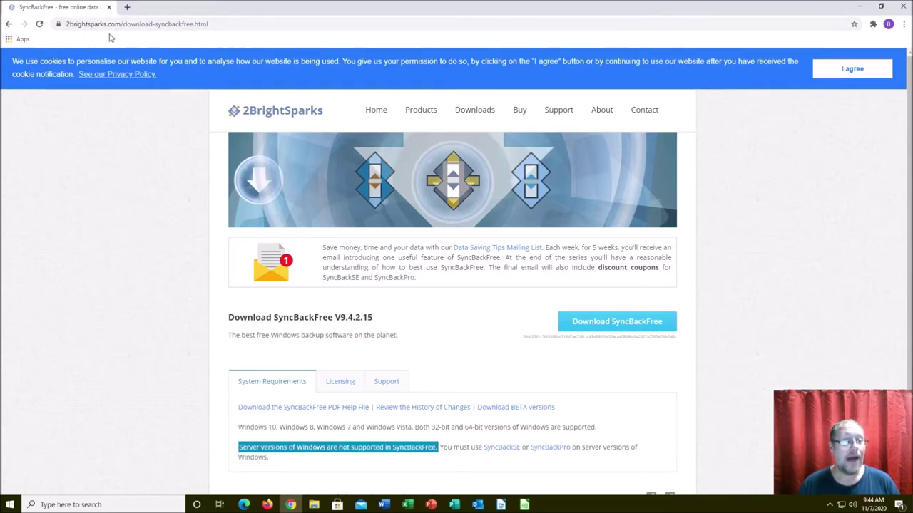
{"action": "left_click", "coordinate": [12, 24]}
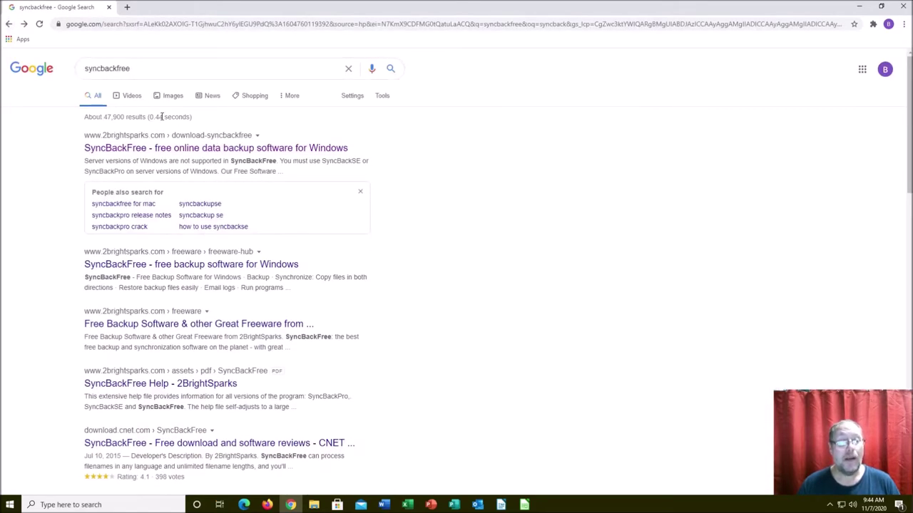
{"action": "left_click", "coordinate": [146, 149]}
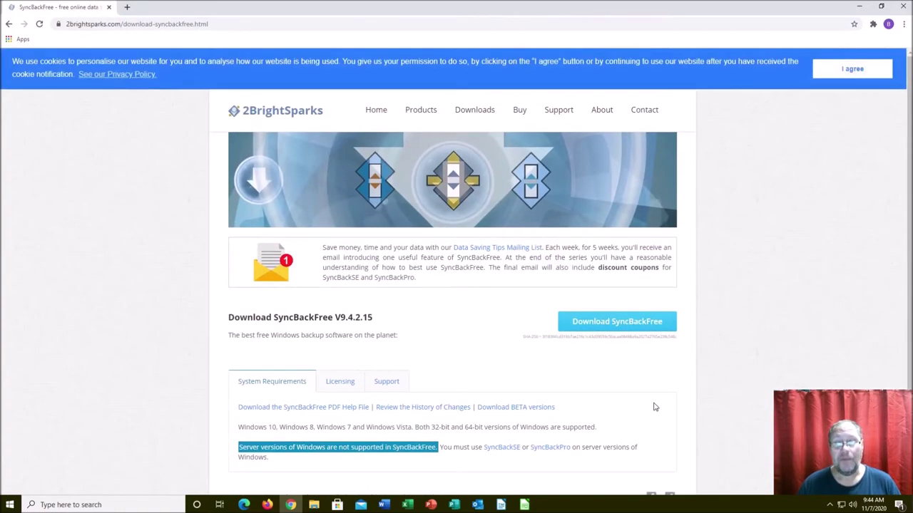
{"action": "left_click", "coordinate": [631, 324]}
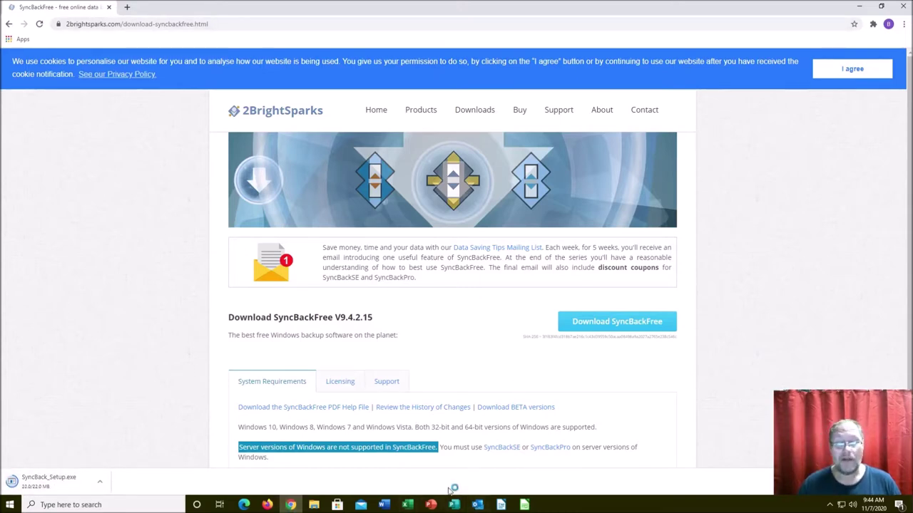
{"action": "left_click", "coordinate": [101, 482]}
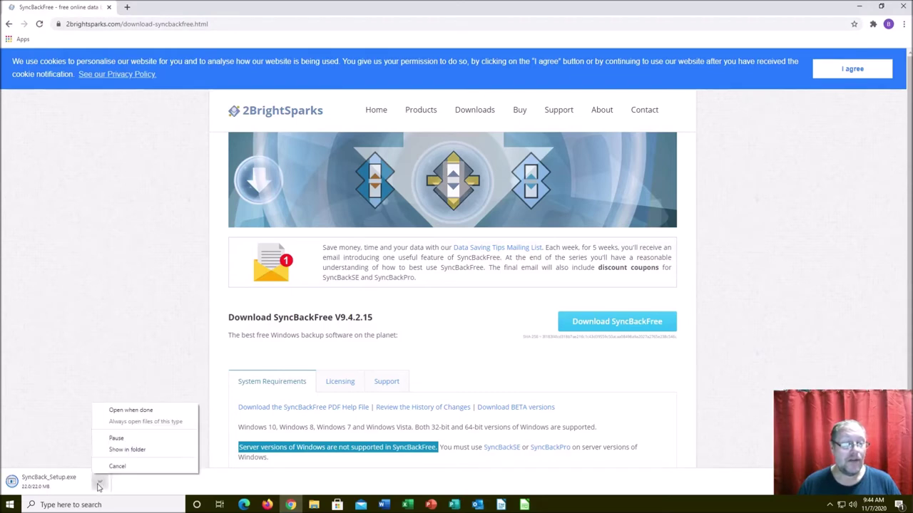
{"action": "left_click", "coordinate": [138, 412]}
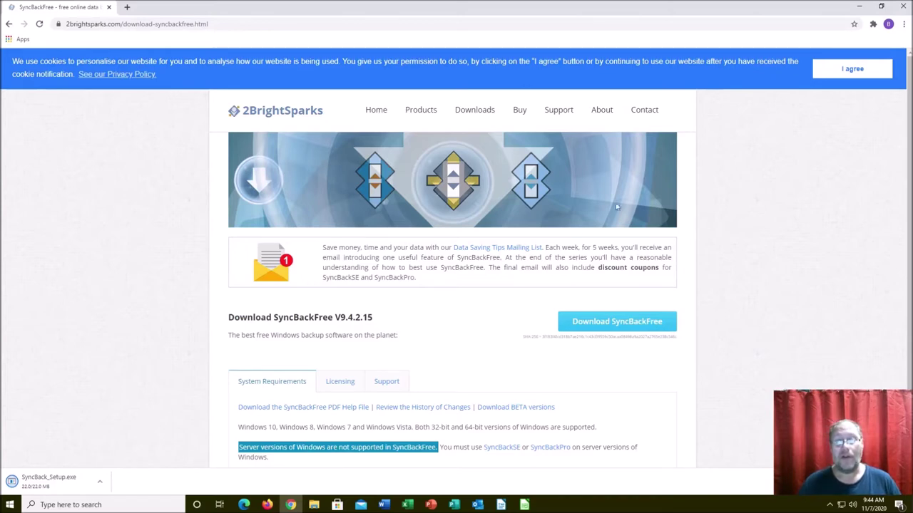
{"action": "left_click", "coordinate": [859, 6]}
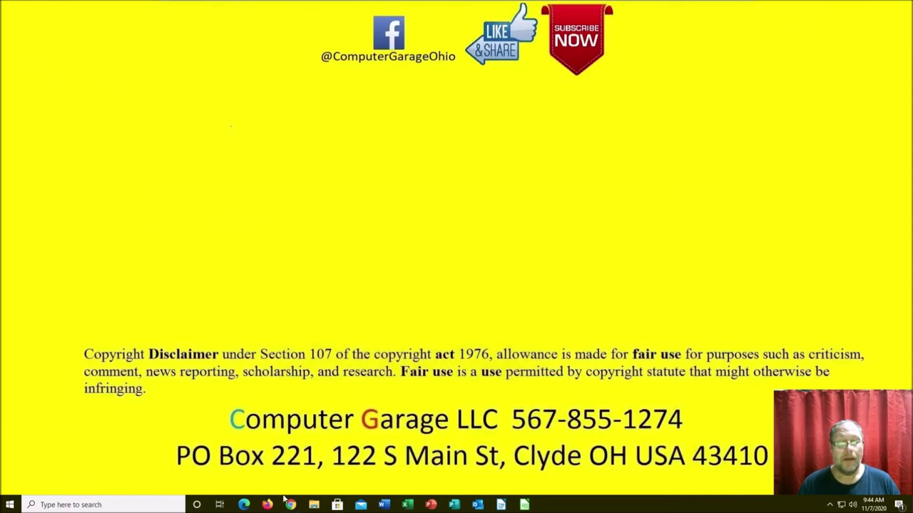
Install SyncBackFree, accepting the license agreement and the default destination folder, and launch it when setup finishes.
{"action": "mouse_move", "coordinate": [299, 506]}
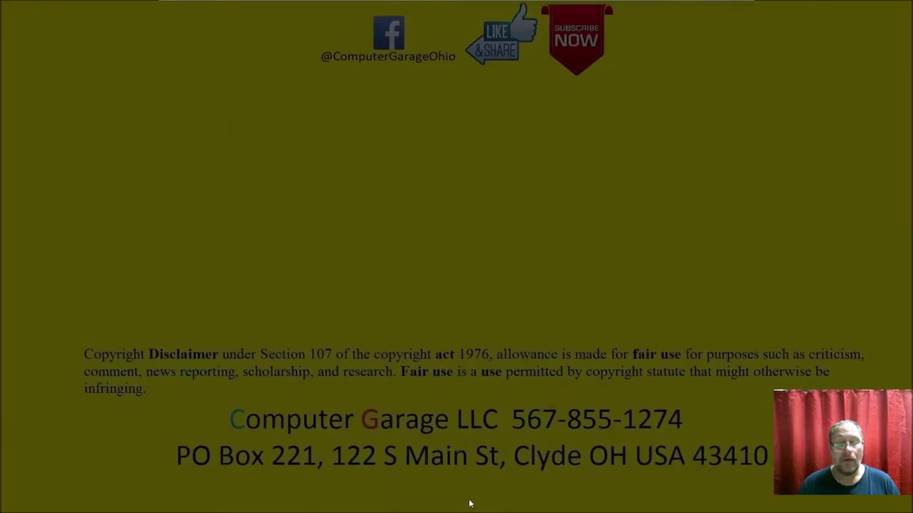
{"action": "left_click", "coordinate": [434, 321]}
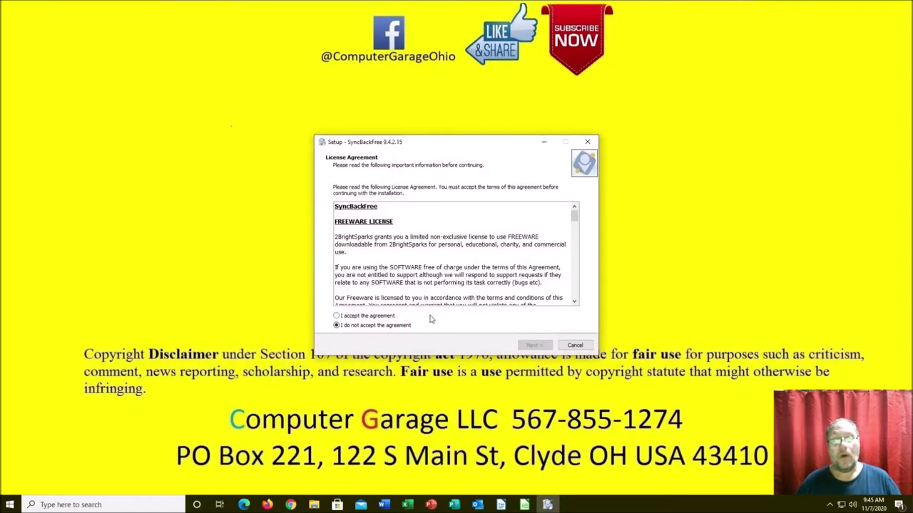
{"action": "left_click", "coordinate": [384, 316]}
{"action": "left_click", "coordinate": [541, 347]}
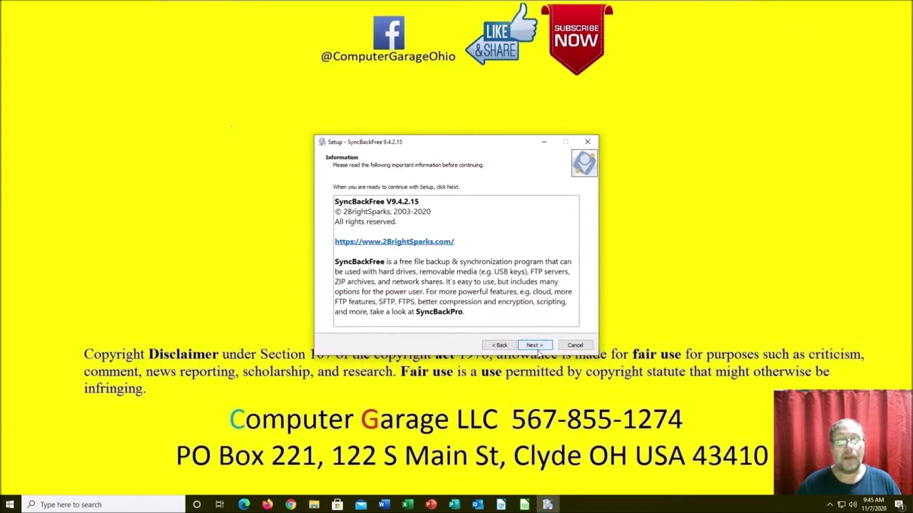
{"action": "left_click", "coordinate": [538, 346]}
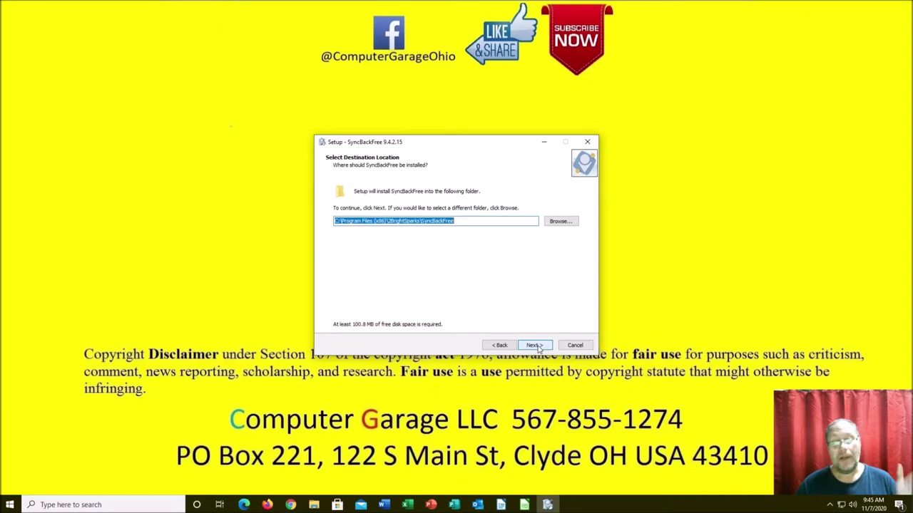
{"action": "left_click", "coordinate": [538, 346]}
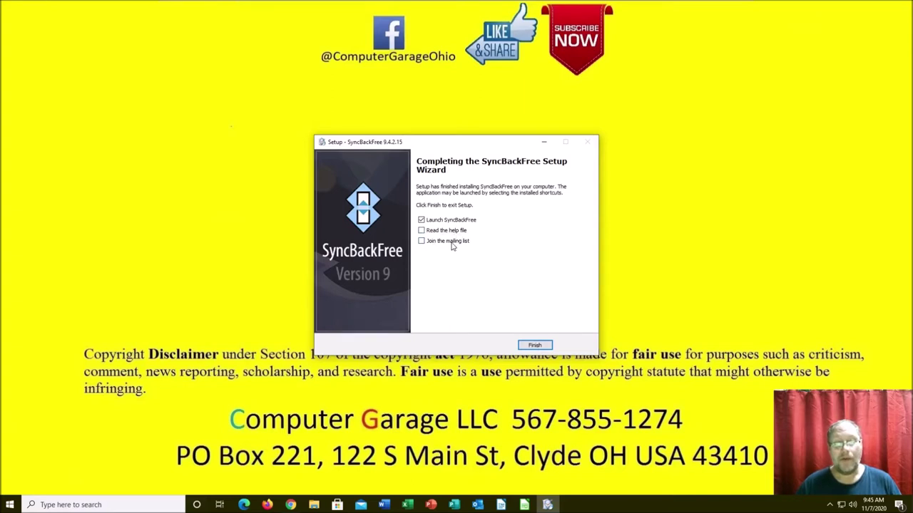
{"action": "left_click", "coordinate": [535, 345]}
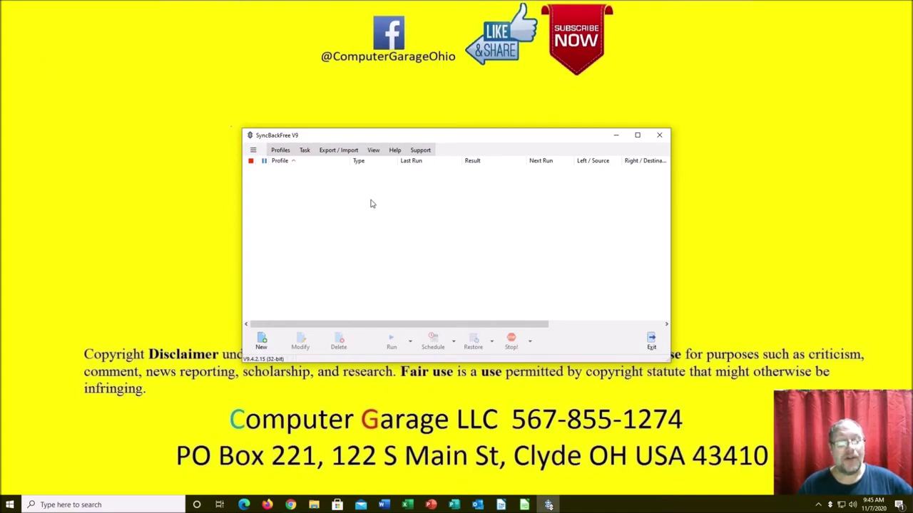
Create a new Backup-type profile named Backup, using internal/external drive locations for source and destination without compression.
{"action": "left_click", "coordinate": [261, 341]}
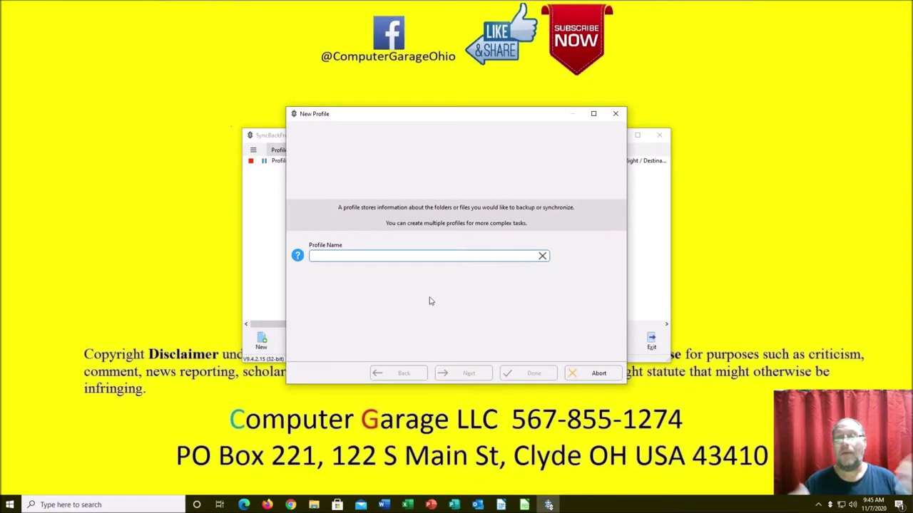
{"action": "type", "text": "Backup"}
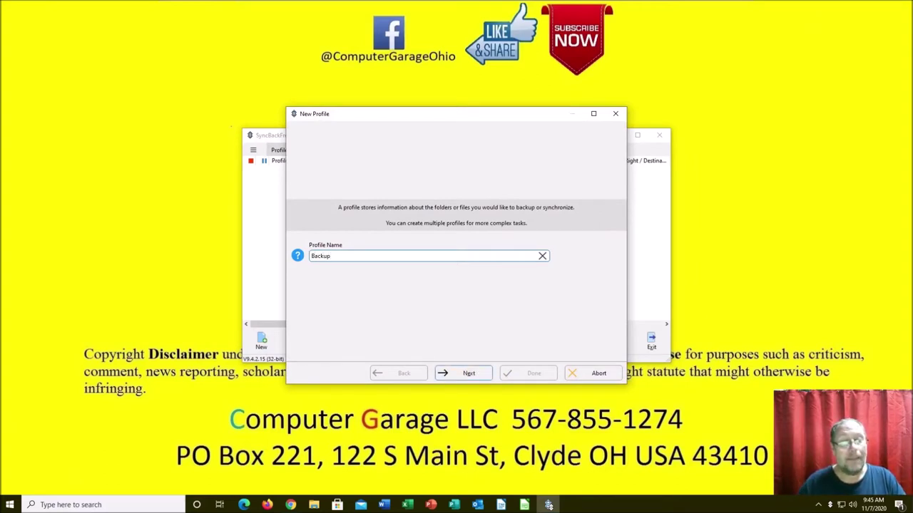
{"action": "left_click", "coordinate": [470, 374]}
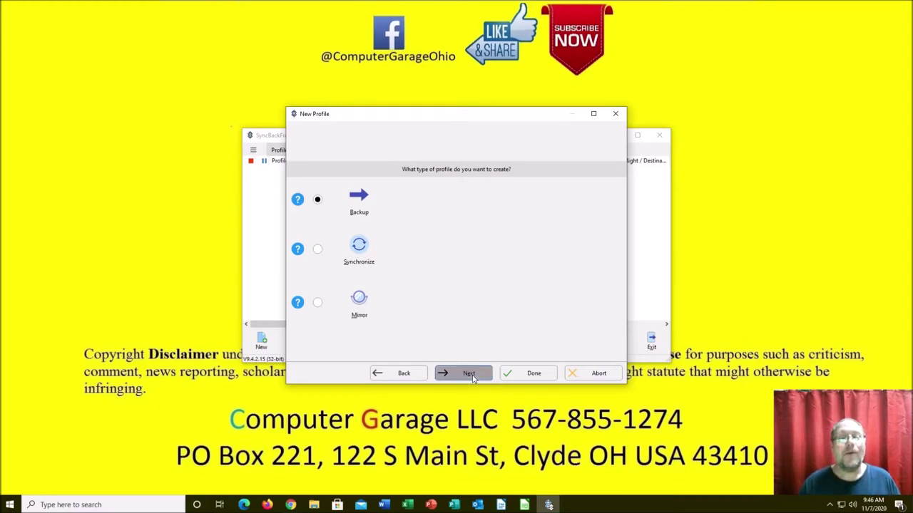
{"action": "left_click", "coordinate": [469, 374]}
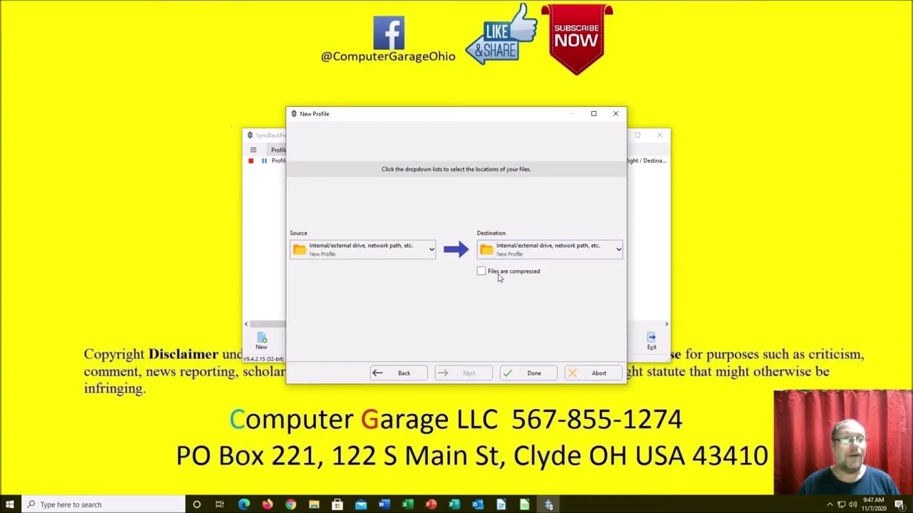
{"action": "left_click", "coordinate": [534, 374]}
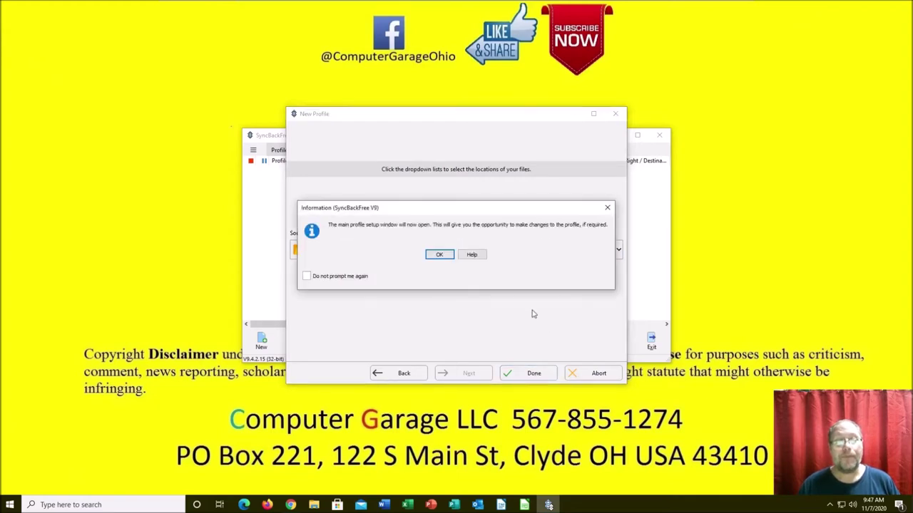
{"action": "left_click", "coordinate": [439, 255]}
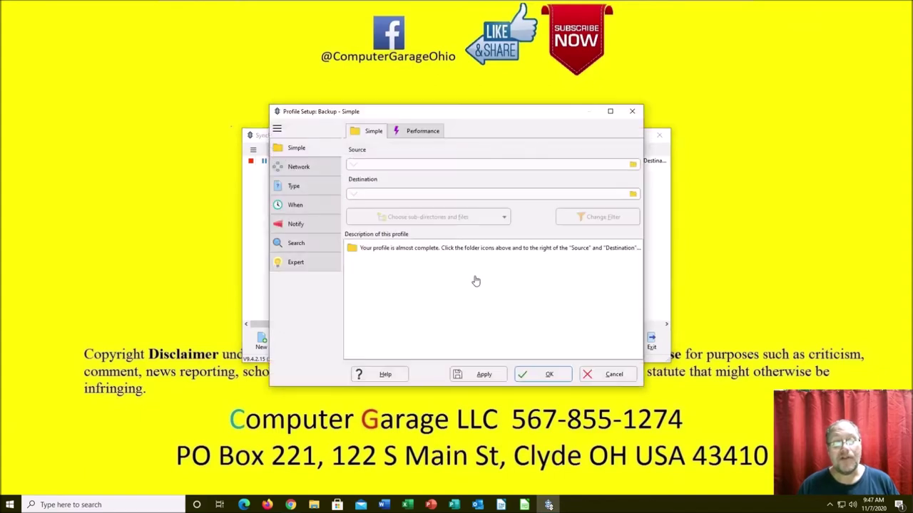
Set the profile's source to the Studio user folder, C:\Users\Studio\.
{"action": "left_click", "coordinate": [406, 164]}
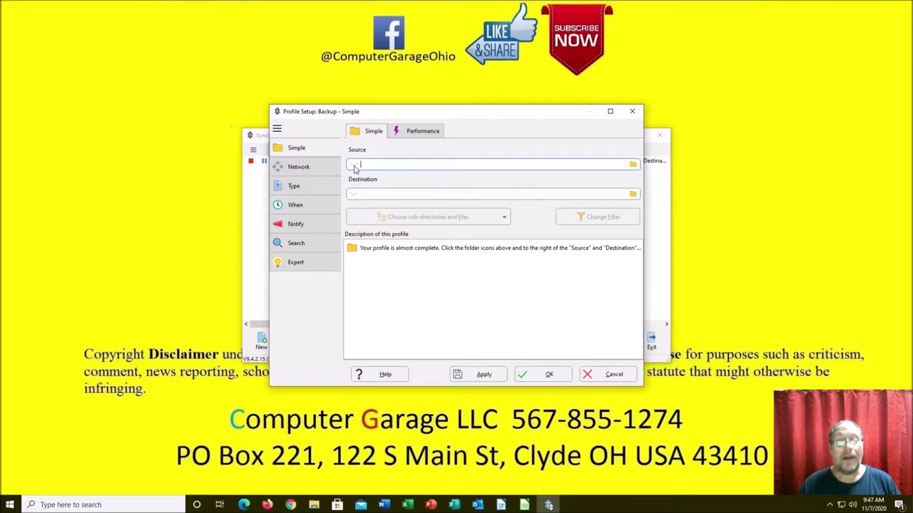
{"action": "left_click", "coordinate": [634, 165]}
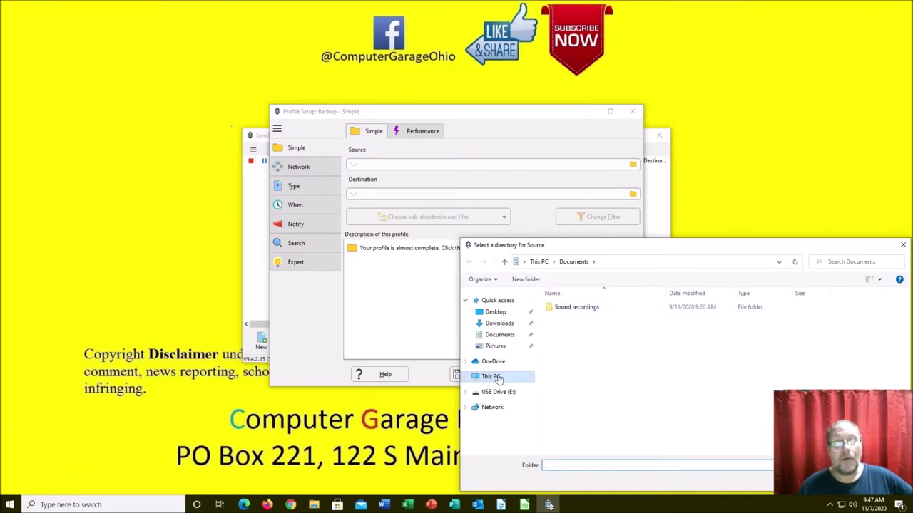
{"action": "left_click", "coordinate": [498, 378]}
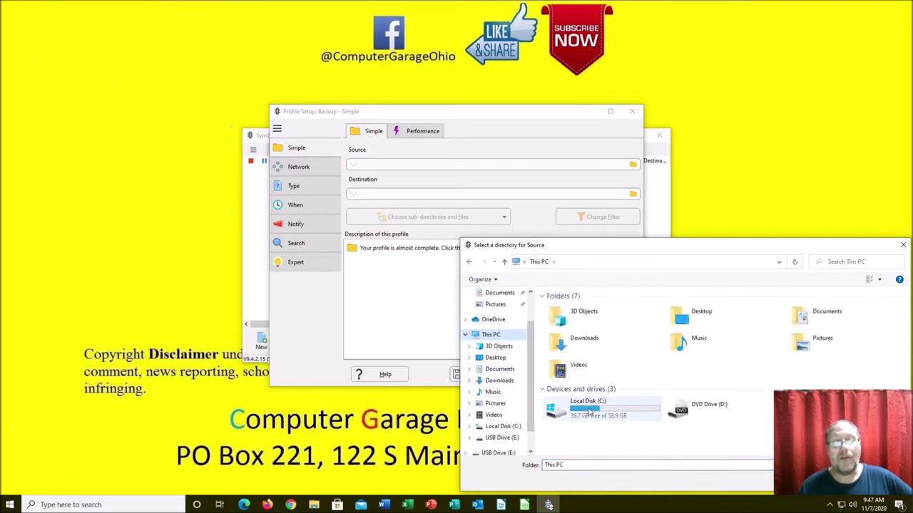
{"action": "double_click", "coordinate": [590, 410]}
{"action": "left_click", "coordinate": [564, 358]}
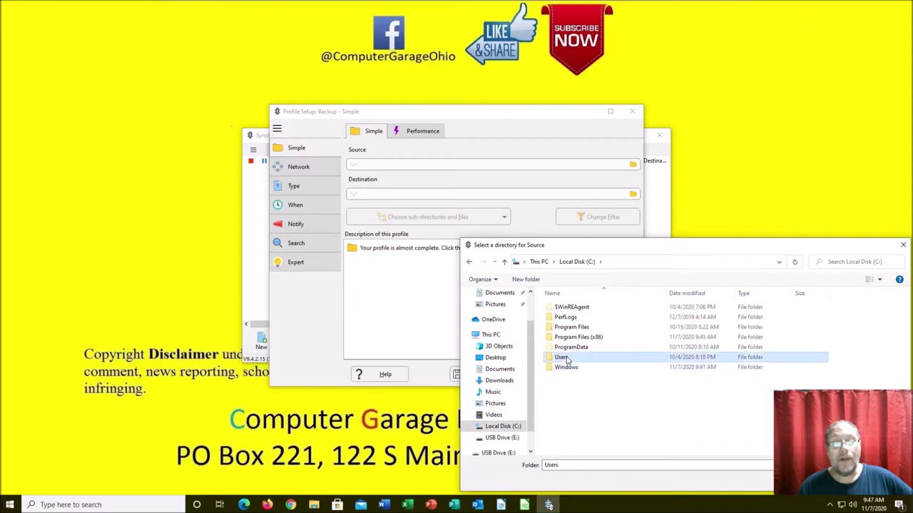
{"action": "double_click", "coordinate": [567, 360]}
{"action": "left_click", "coordinate": [574, 330]}
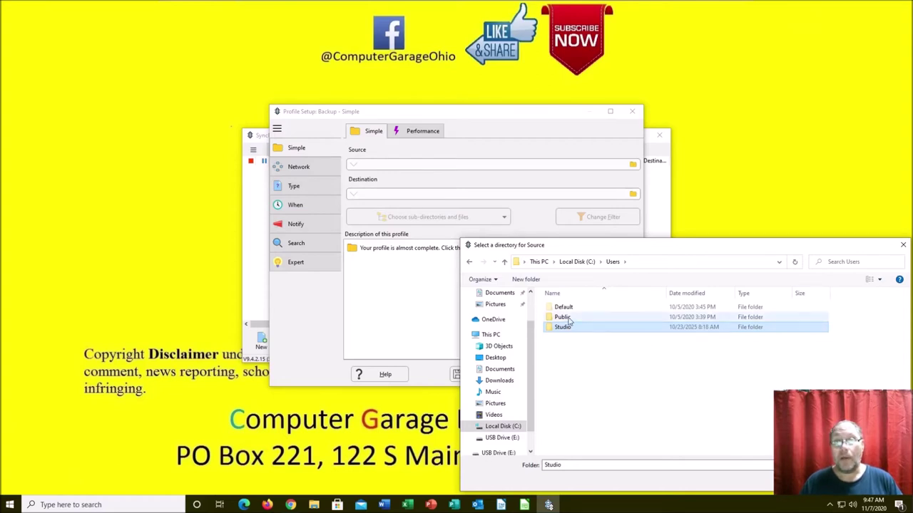
{"action": "mouse_move", "coordinate": [569, 322]}
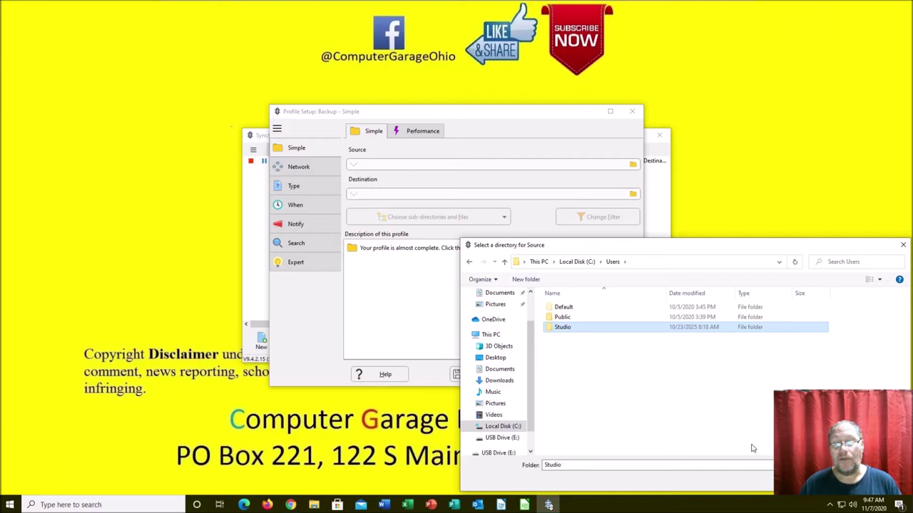
{"action": "key", "text": "Return"}
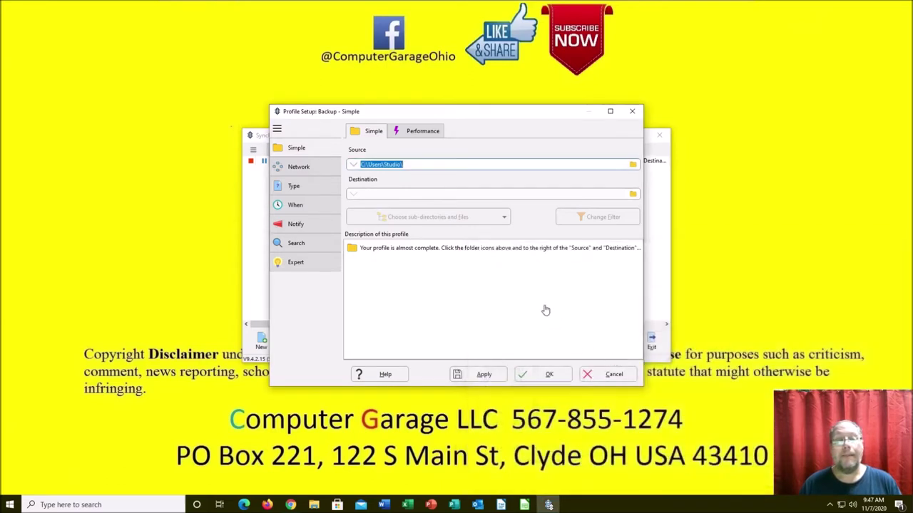
Set the profile's destination to the root of the USB drive, E:\.
{"action": "left_click", "coordinate": [632, 195]}
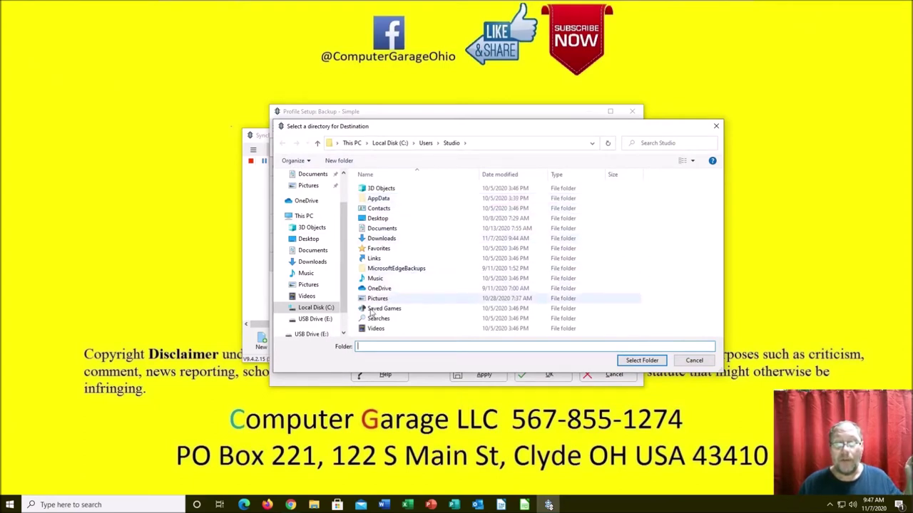
{"action": "left_click", "coordinate": [312, 334]}
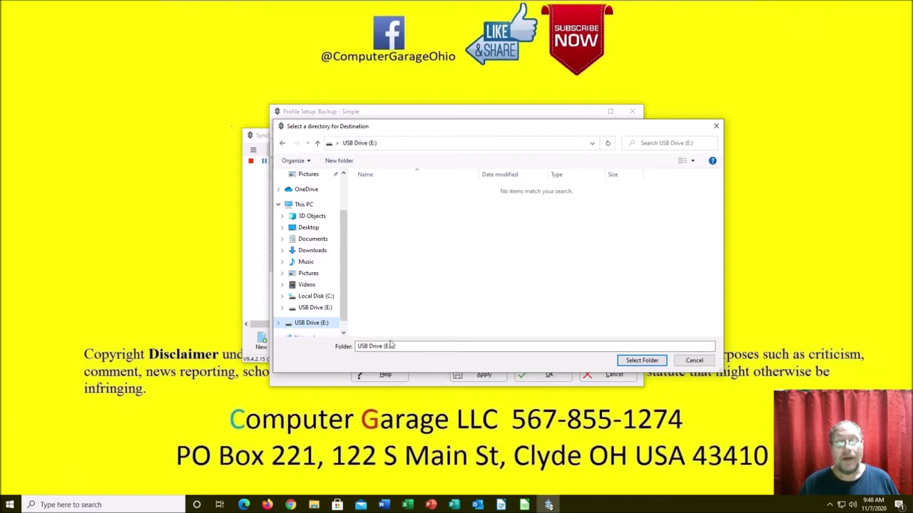
{"action": "left_click", "coordinate": [641, 360]}
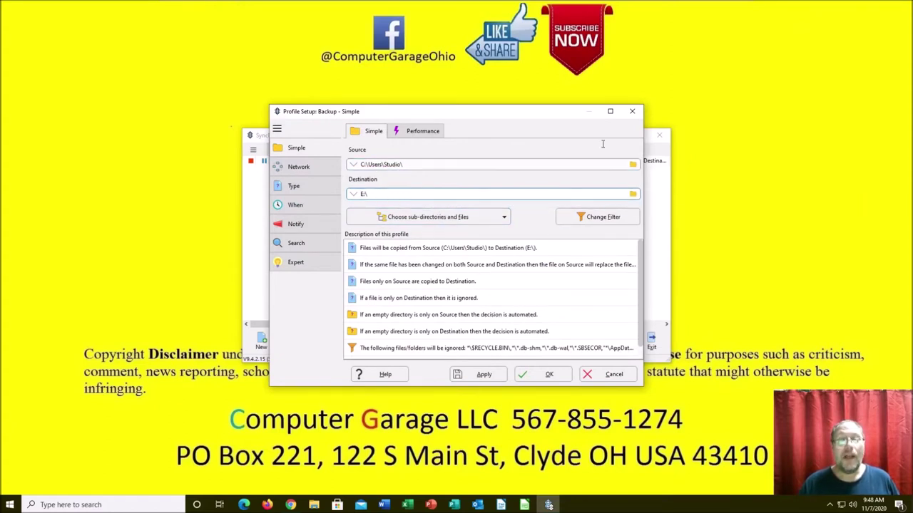
Review the profile's network, backup type and scheduling options, including the hot-key, login/logout, change, disk-insert, periodic, time-limit and program triggers.
{"action": "left_click", "coordinate": [610, 112]}
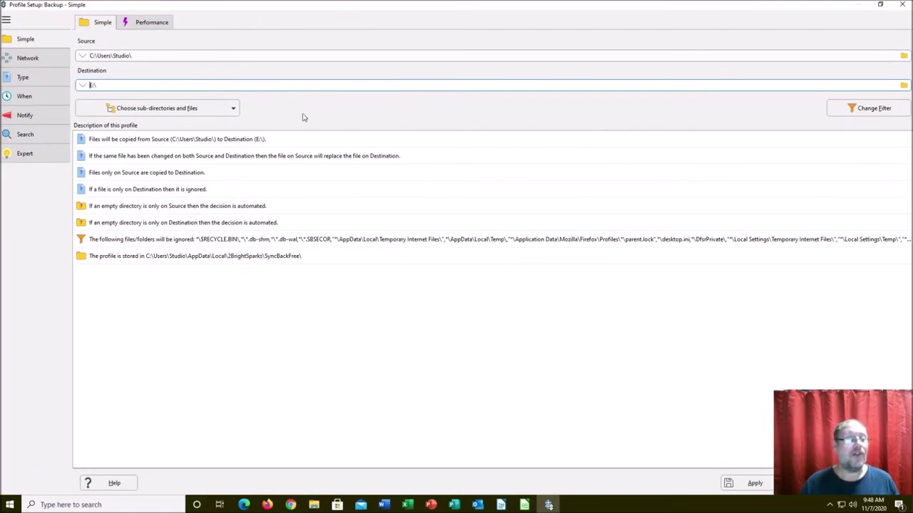
{"action": "left_click", "coordinate": [45, 62]}
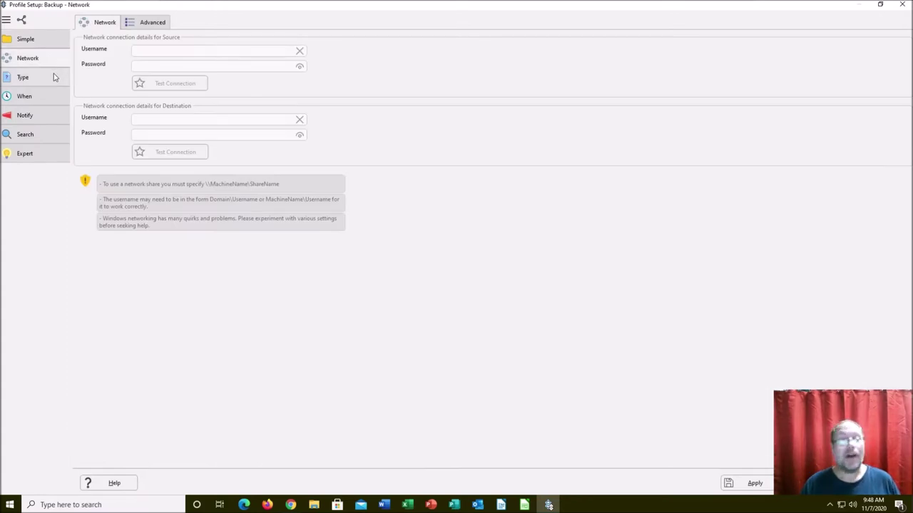
{"action": "left_click", "coordinate": [54, 77]}
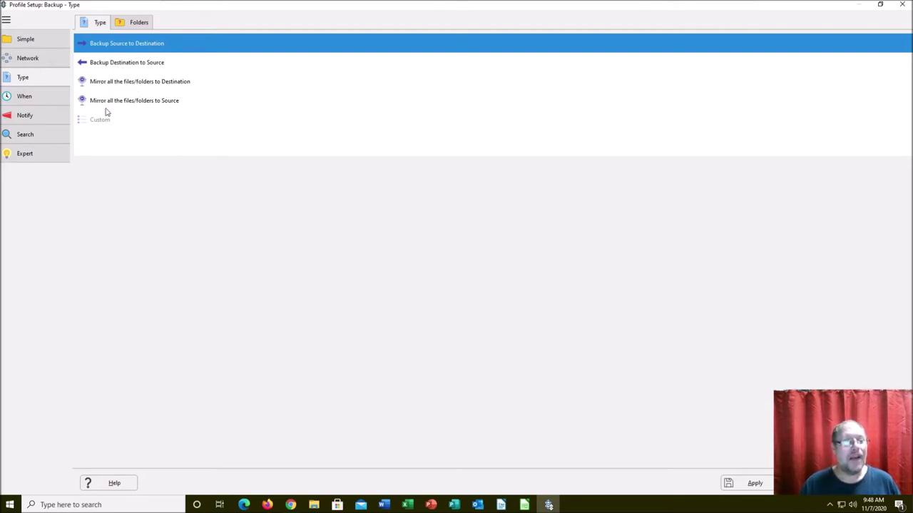
{"action": "left_click", "coordinate": [52, 100]}
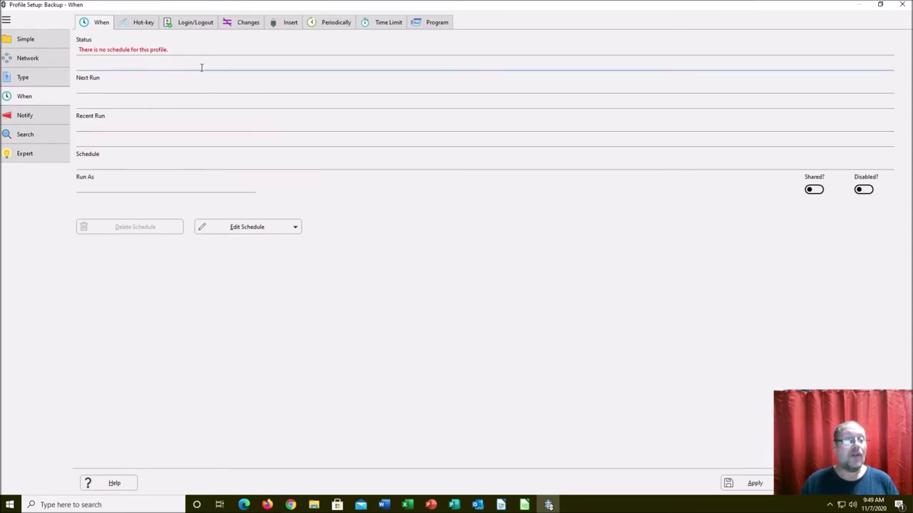
{"action": "left_click", "coordinate": [131, 26]}
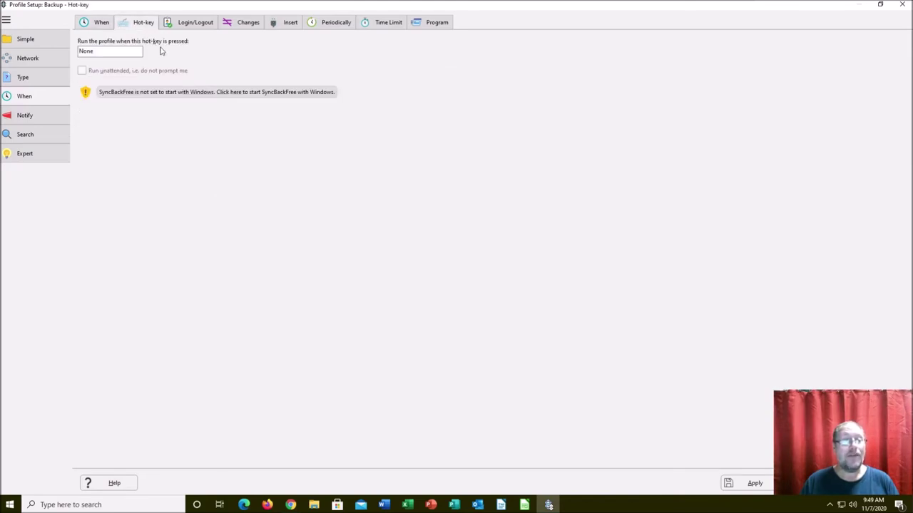
{"action": "left_click", "coordinate": [190, 27]}
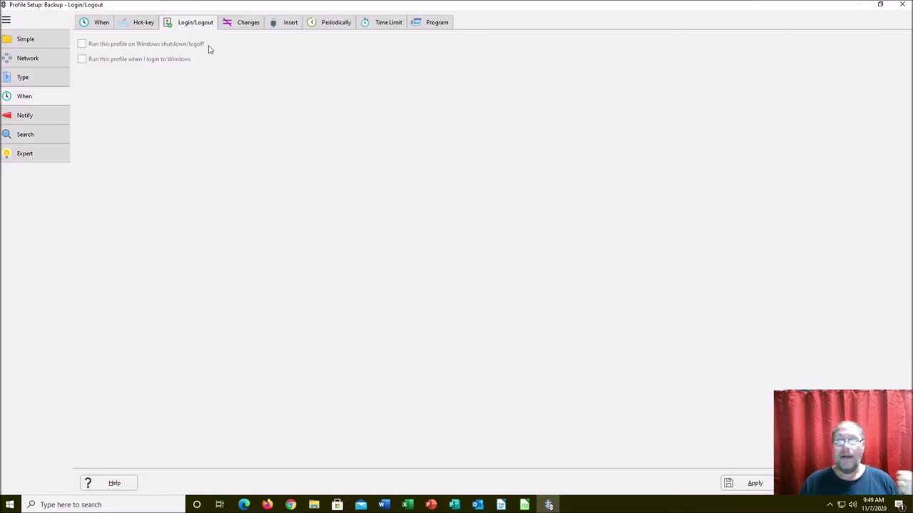
{"action": "left_click", "coordinate": [249, 29]}
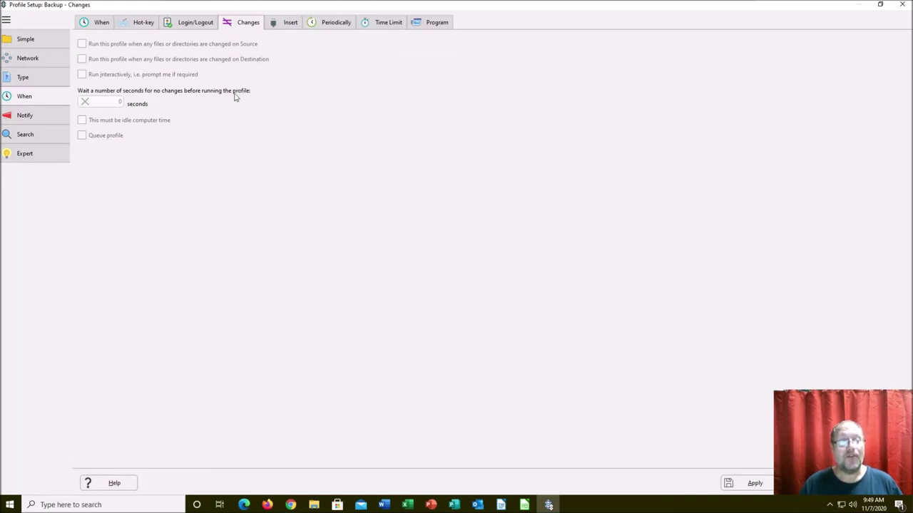
{"action": "left_click", "coordinate": [291, 24]}
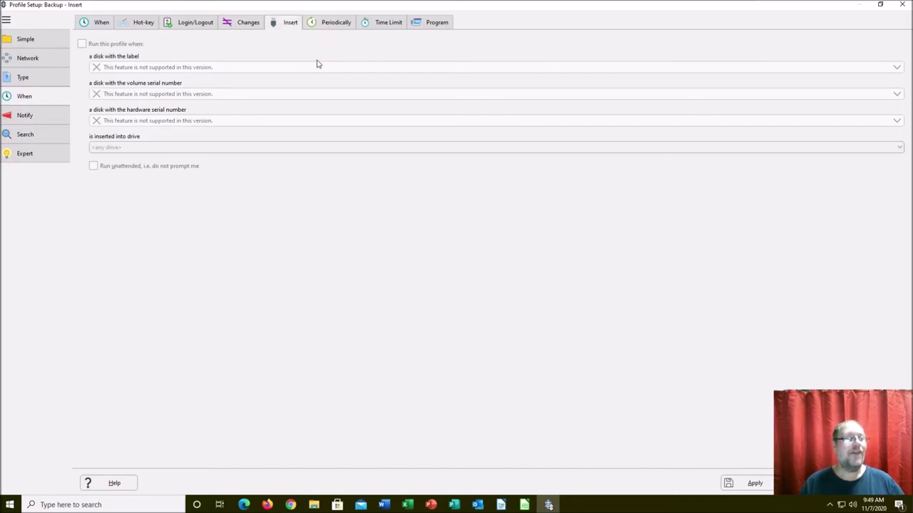
{"action": "left_click", "coordinate": [333, 23]}
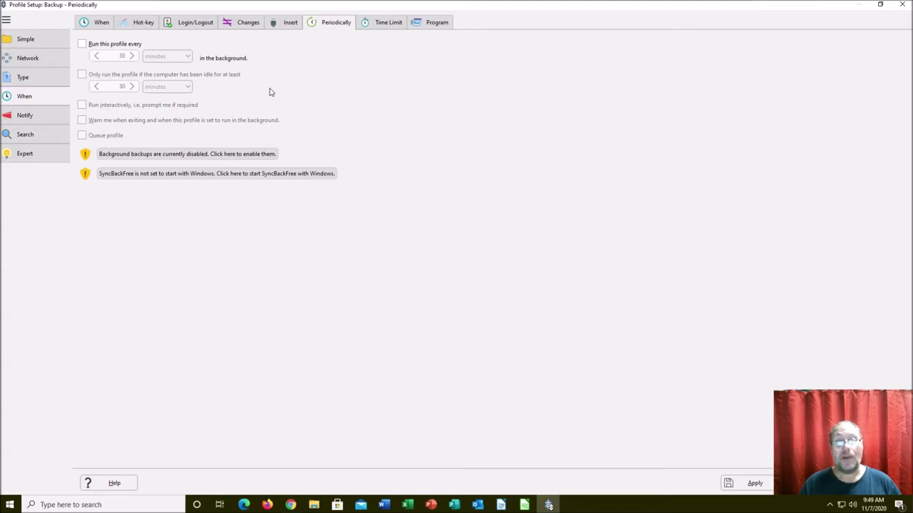
{"action": "left_click", "coordinate": [381, 27]}
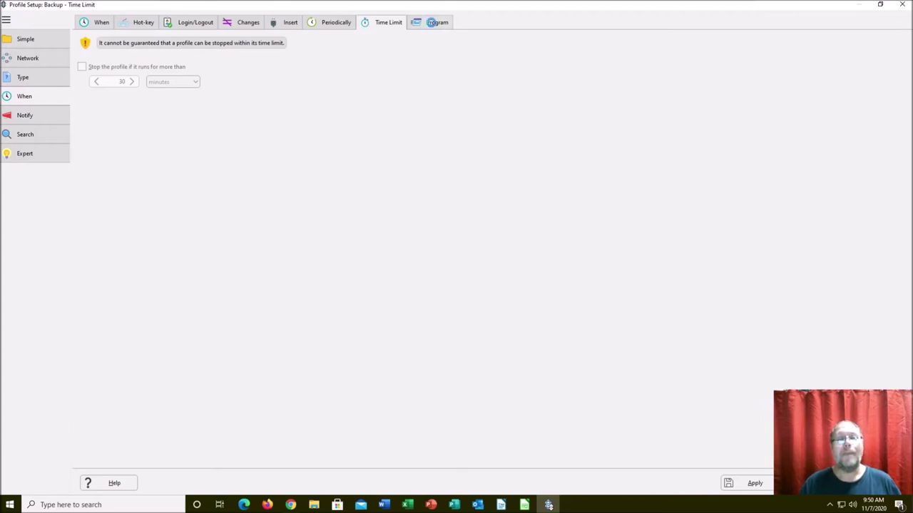
{"action": "left_click", "coordinate": [432, 22]}
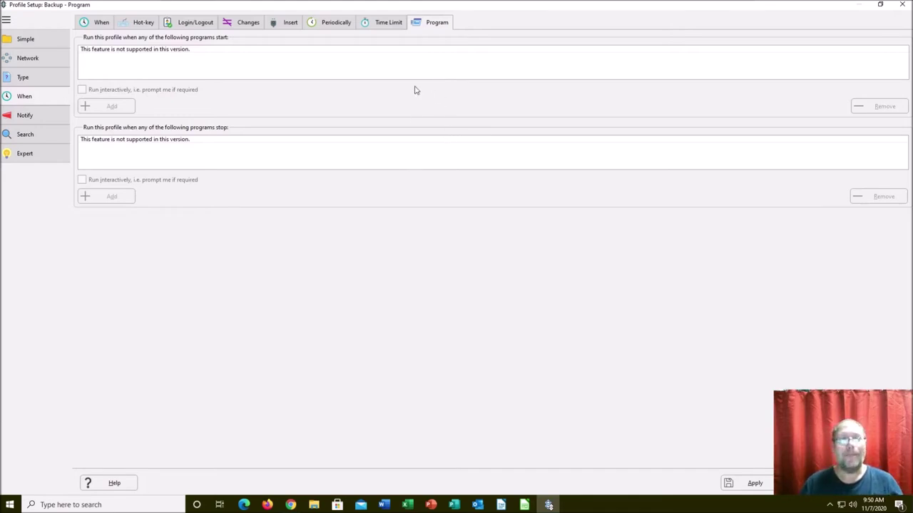
{"action": "left_click", "coordinate": [97, 23]}
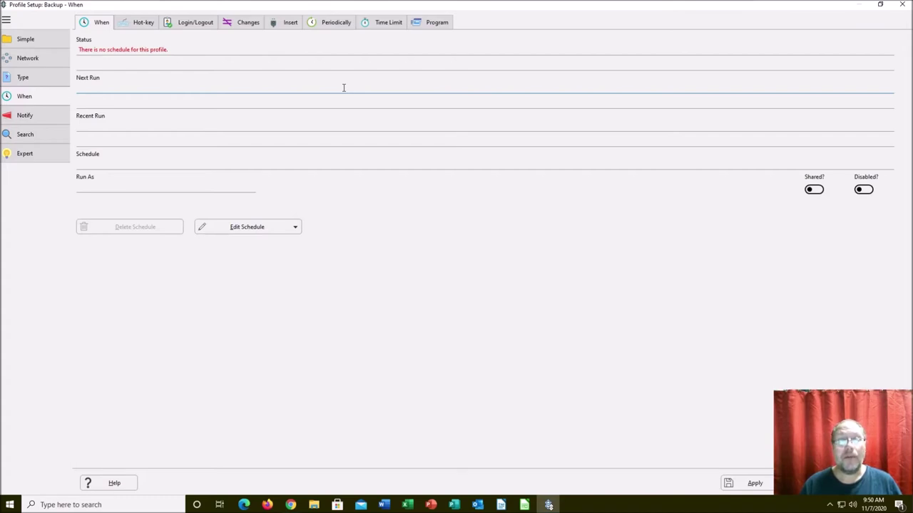
Turn off the notification displayed when a profile prompts and check the profile's search page.
{"action": "left_click", "coordinate": [32, 115]}
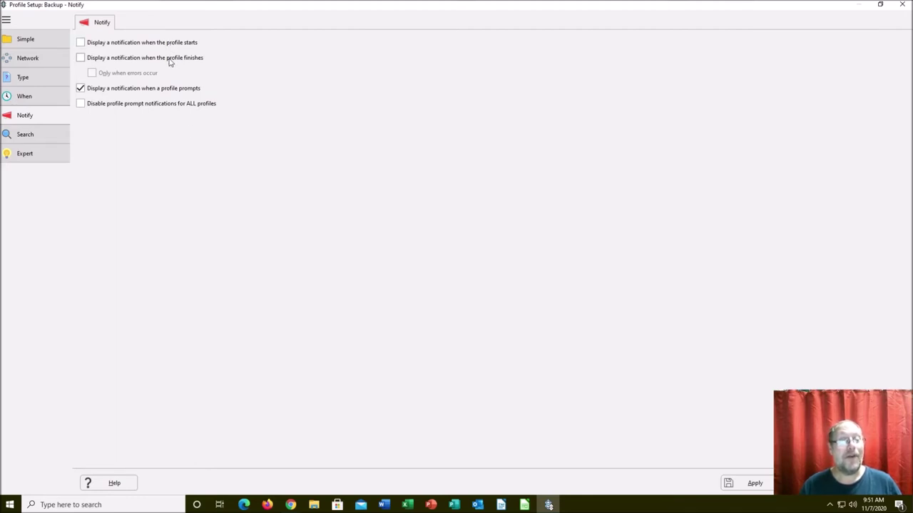
{"action": "left_click", "coordinate": [81, 90]}
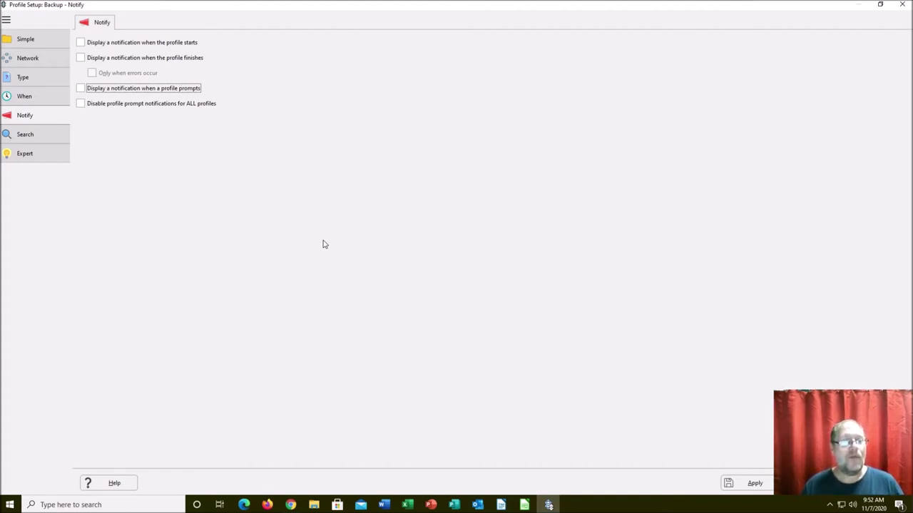
{"action": "left_click", "coordinate": [40, 138]}
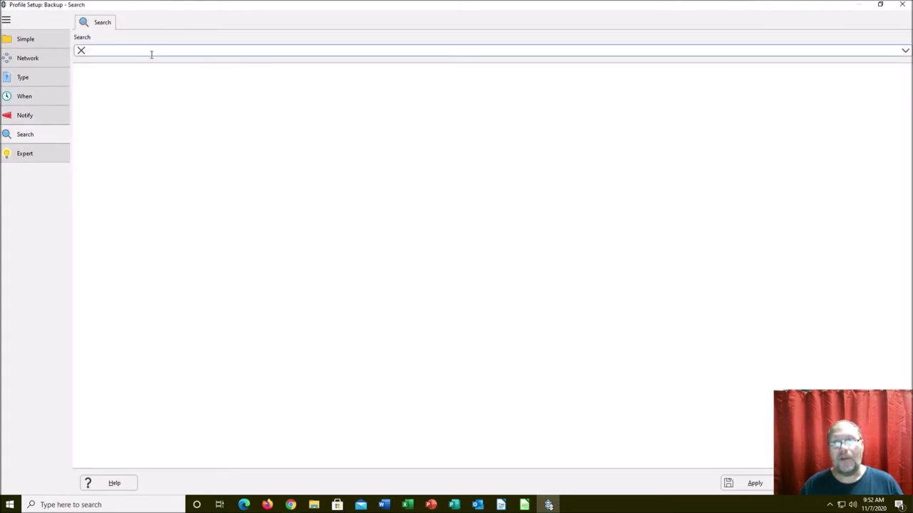
Show the profile's expert settings and add the filter *.log* to the files and folders not to copy.
{"action": "left_click", "coordinate": [50, 156]}
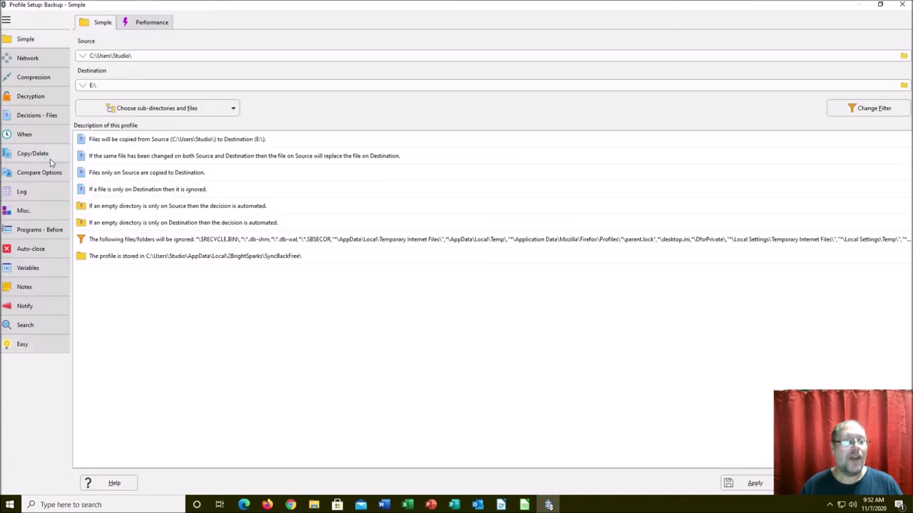
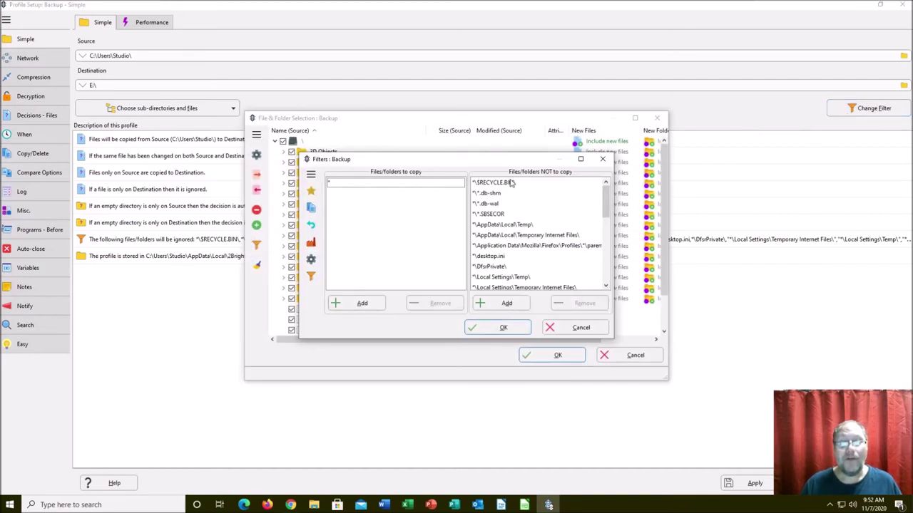
{"action": "scroll", "coordinate": [509, 265], "scroll_direction": "down", "scroll_amount": 3}
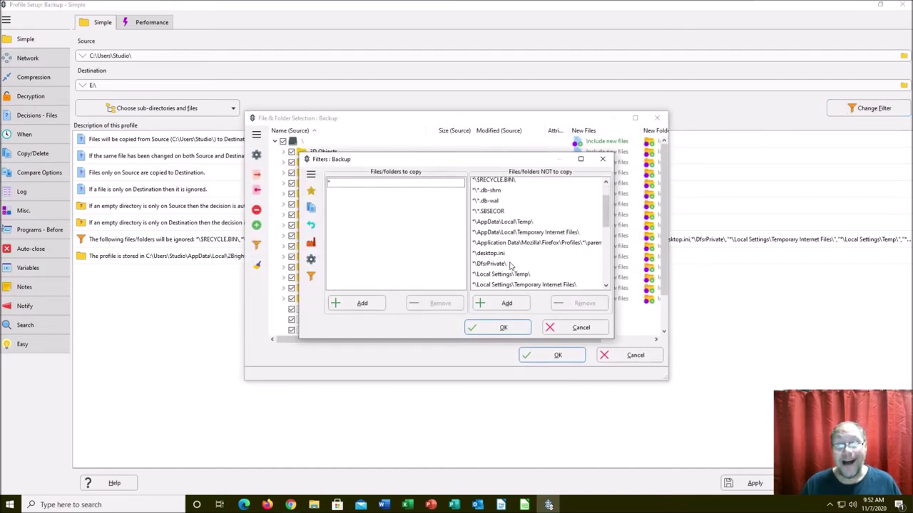
{"action": "scroll", "coordinate": [546, 269], "scroll_direction": "down", "scroll_amount": 1}
{"action": "scroll", "coordinate": [547, 270], "scroll_direction": "down", "scroll_amount": 3}
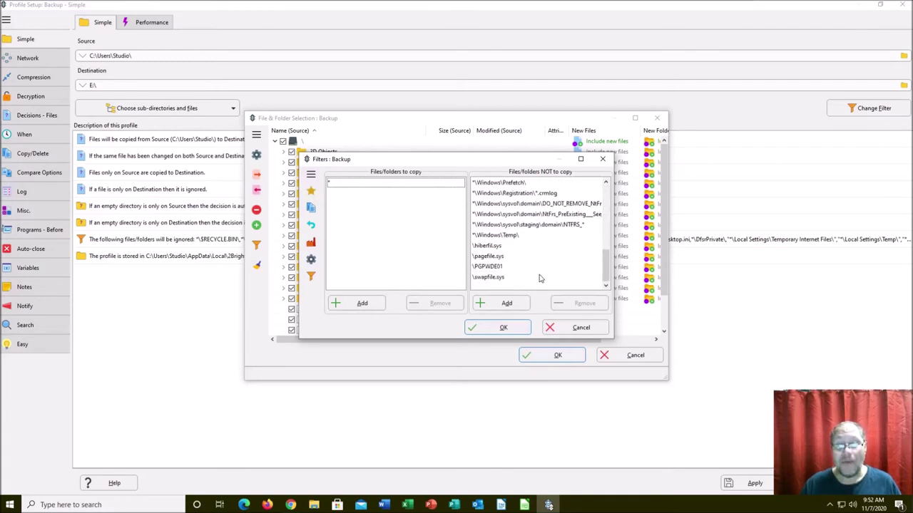
{"action": "left_click", "coordinate": [508, 306]}
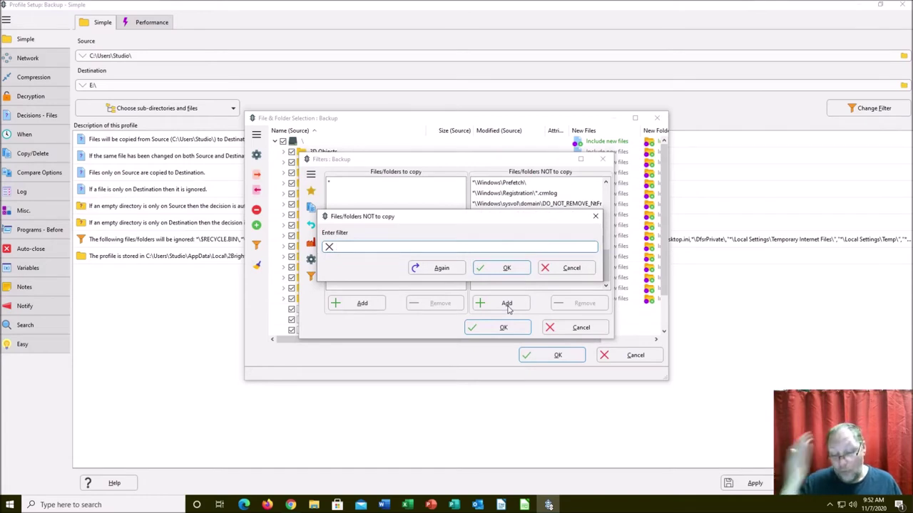
{"action": "type", "text": "*"}
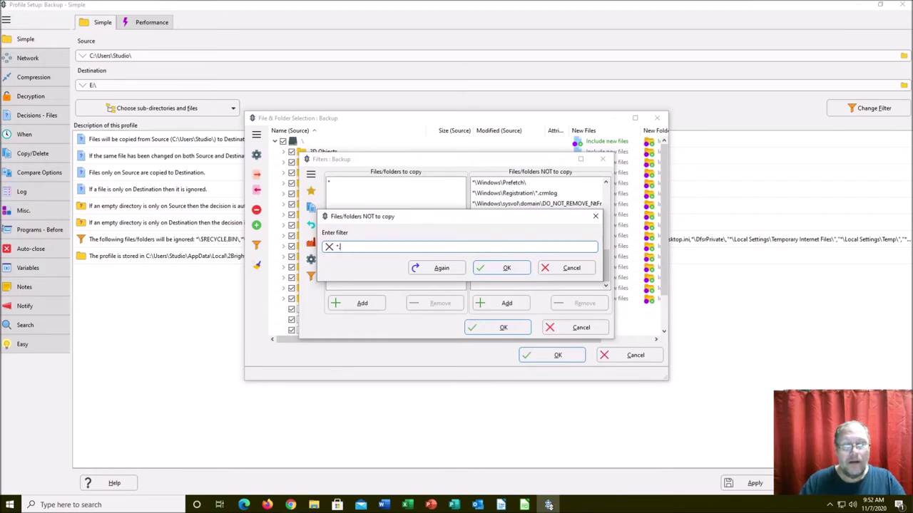
{"action": "type", "text": ".log*"}
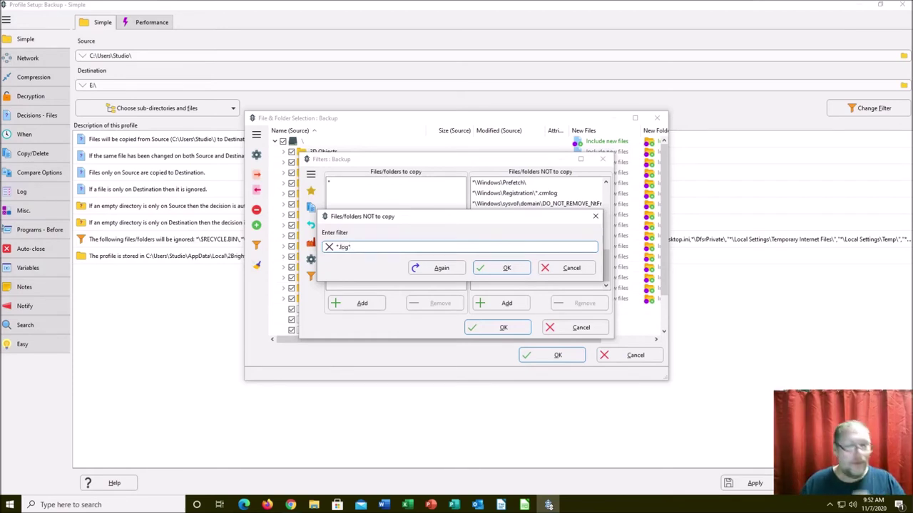
{"action": "left_click", "coordinate": [487, 273]}
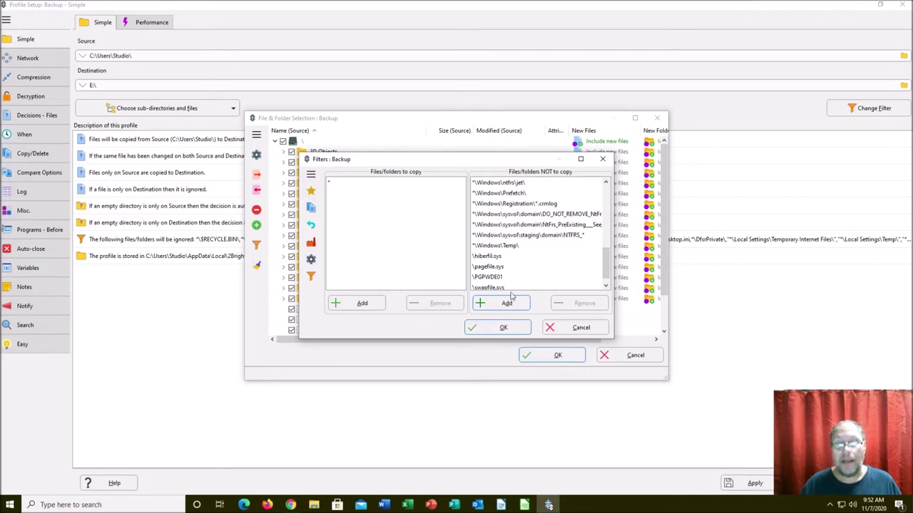
Accept the changed filters, exclude all files that match them, and confirm the file and folder selection.
{"action": "left_click", "coordinate": [504, 328]}
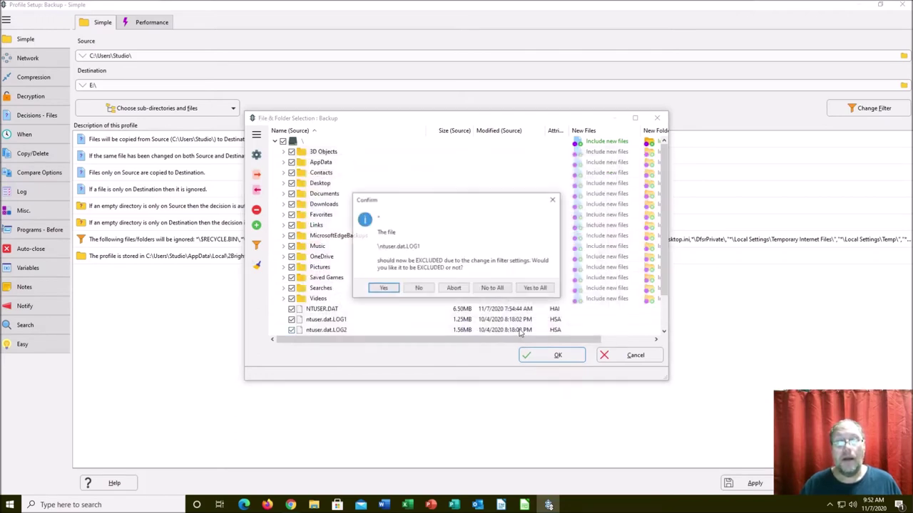
{"action": "left_click", "coordinate": [419, 289]}
{"action": "left_click", "coordinate": [536, 288]}
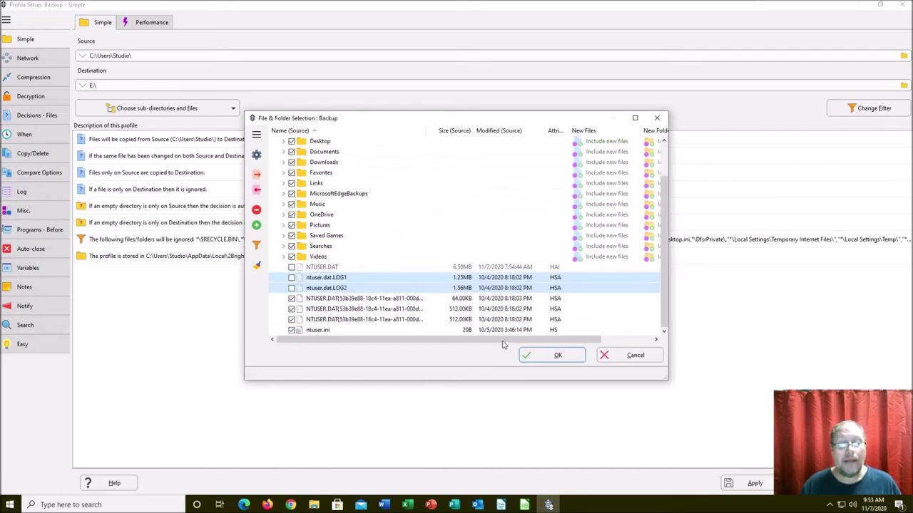
{"action": "left_click", "coordinate": [557, 355]}
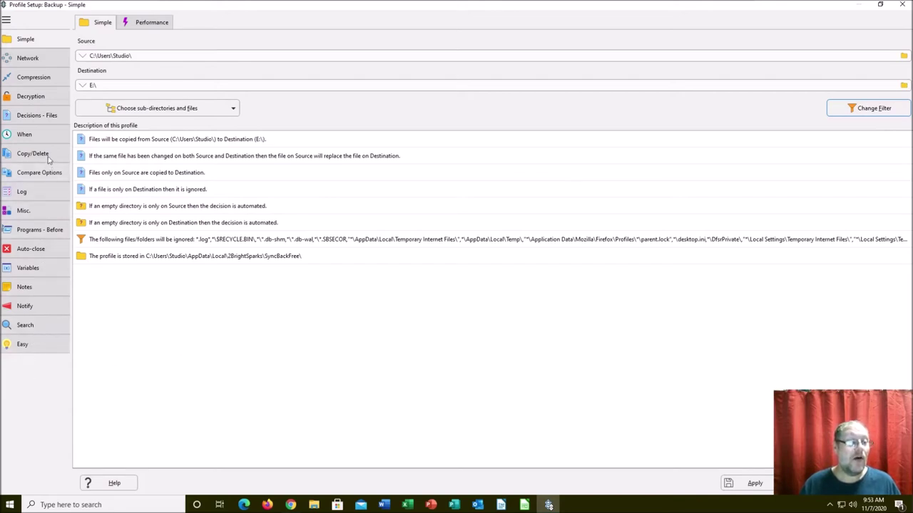
Review the profile's compare, copy/delete and log options, and return to the easy settings view.
{"action": "left_click", "coordinate": [41, 179]}
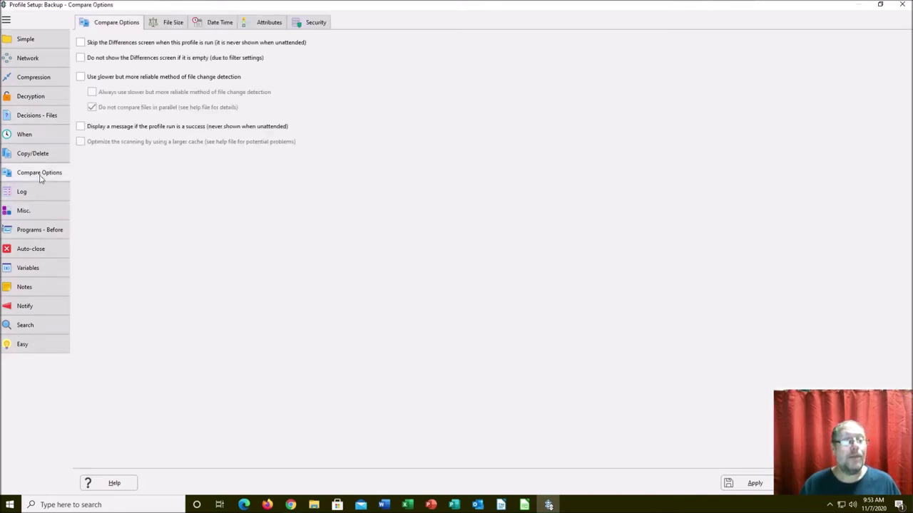
{"action": "left_click", "coordinate": [43, 153]}
{"action": "left_click", "coordinate": [43, 192]}
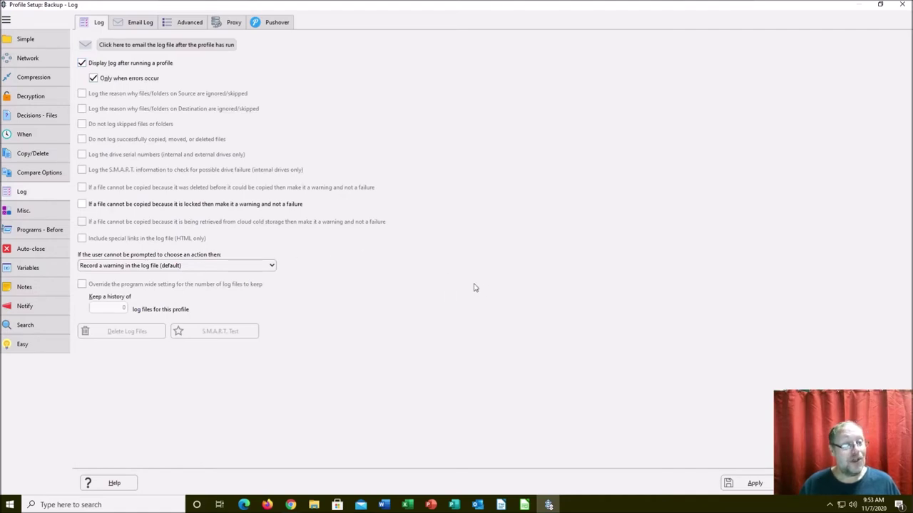
{"action": "left_click", "coordinate": [43, 345]}
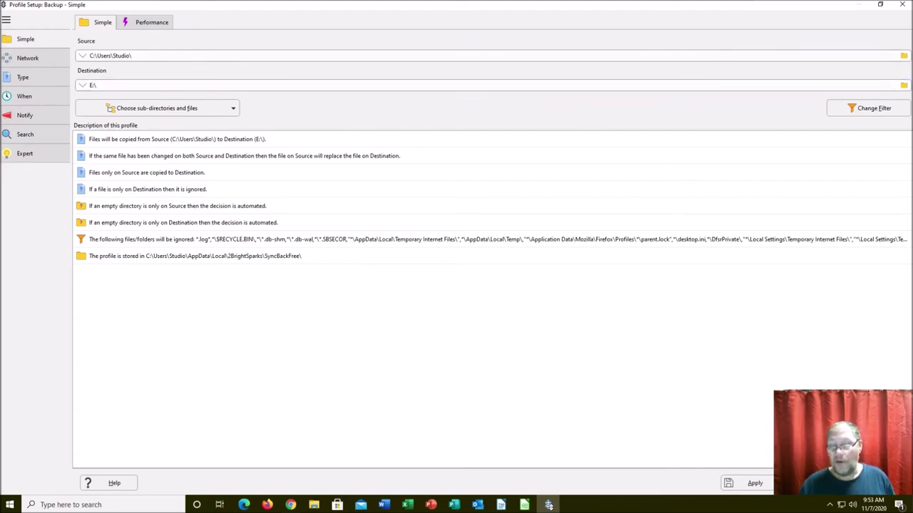
Save the profile without performing a simulated run, and run the Backup profile unattended.
{"action": "left_click", "coordinate": [754, 484]}
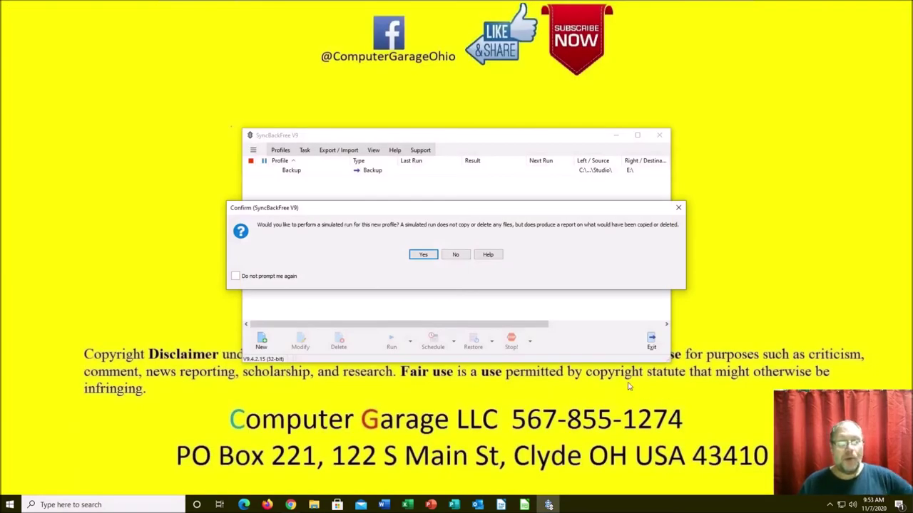
{"action": "left_click", "coordinate": [456, 255]}
{"action": "right_click", "coordinate": [400, 175]}
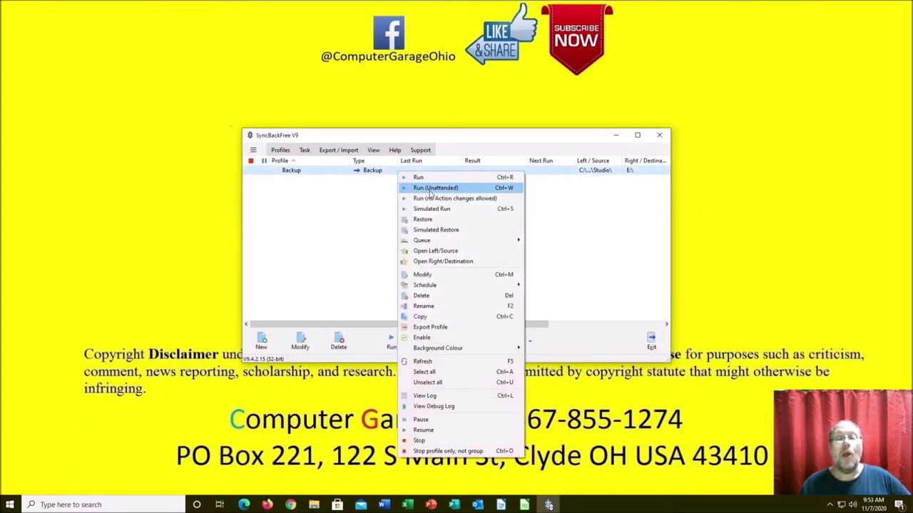
{"action": "left_click", "coordinate": [430, 189]}
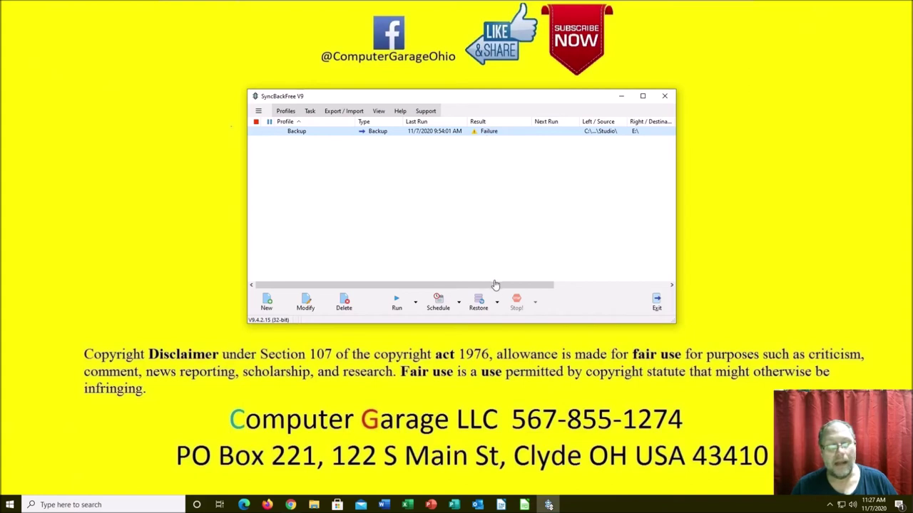
Switch to the SyncBackFree log in Chrome and examine the backup run's result, errors and copy totals.
{"action": "mouse_move", "coordinate": [294, 504]}
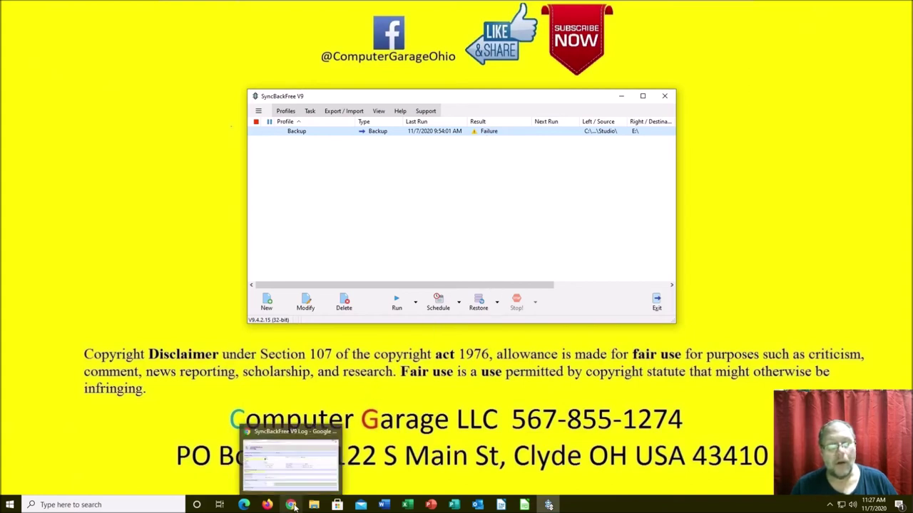
{"action": "left_click", "coordinate": [291, 474]}
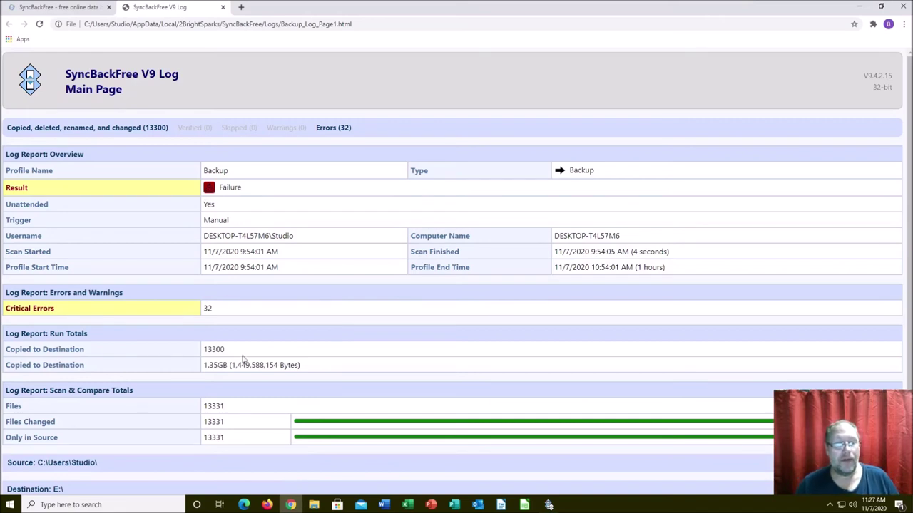
{"action": "scroll", "coordinate": [240, 359], "scroll_direction": "down", "scroll_amount": 2}
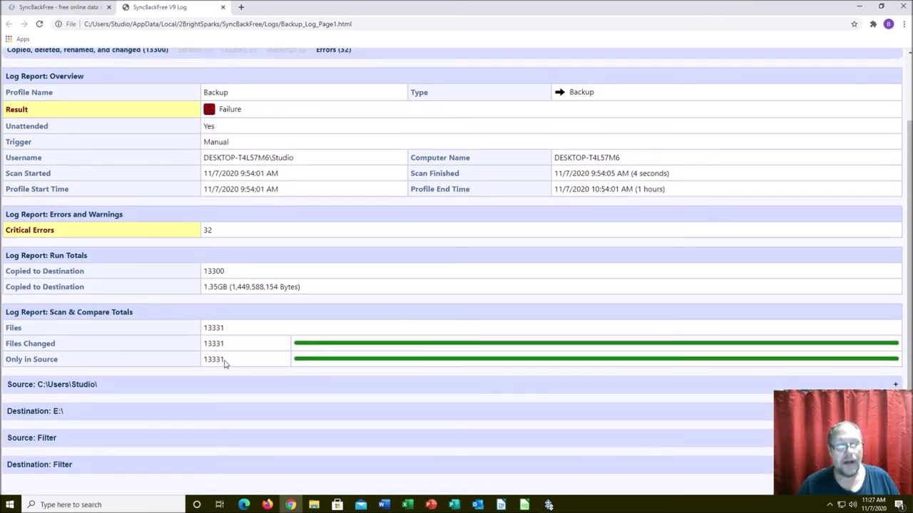
Open the list of errors in the backup log and examine which files failed to copy and why.
{"action": "scroll", "coordinate": [227, 353], "scroll_direction": "up", "scroll_amount": 2}
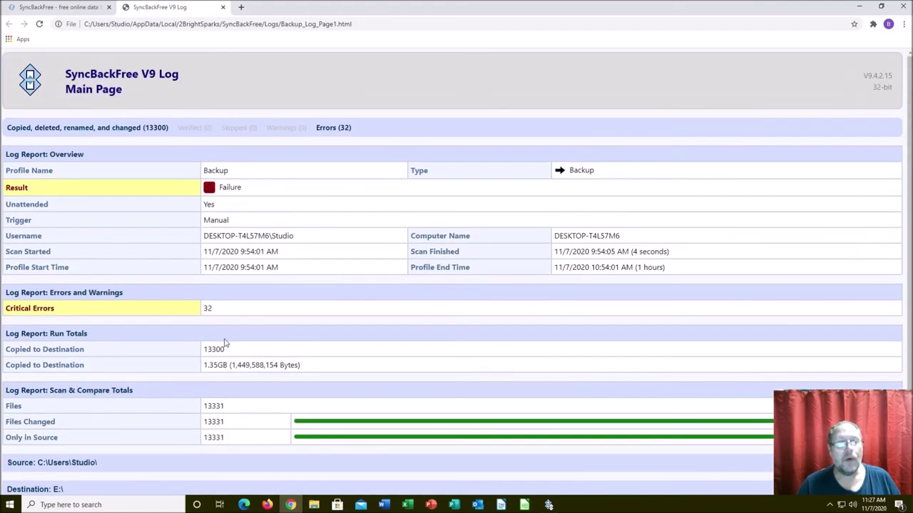
{"action": "left_click", "coordinate": [335, 128]}
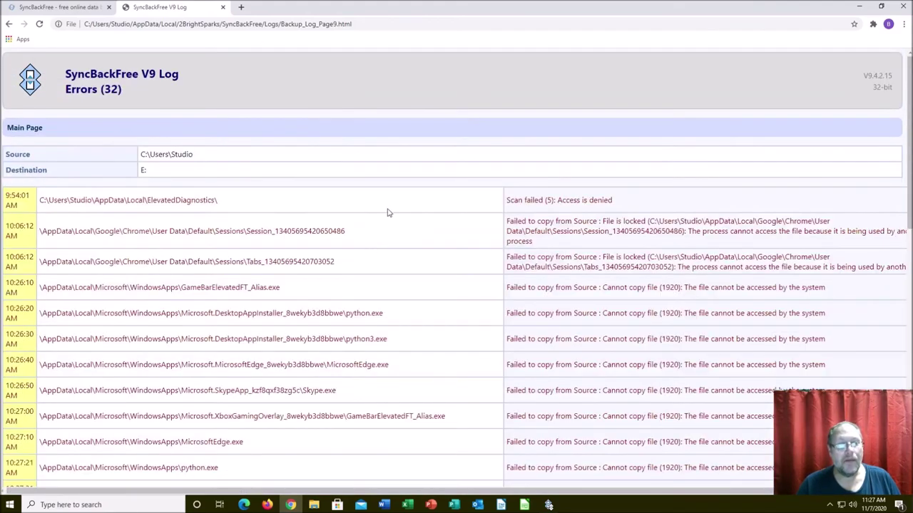
{"action": "scroll", "coordinate": [395, 217], "scroll_direction": "down", "scroll_amount": 2}
{"action": "scroll", "coordinate": [402, 224], "scroll_direction": "down", "scroll_amount": 5}
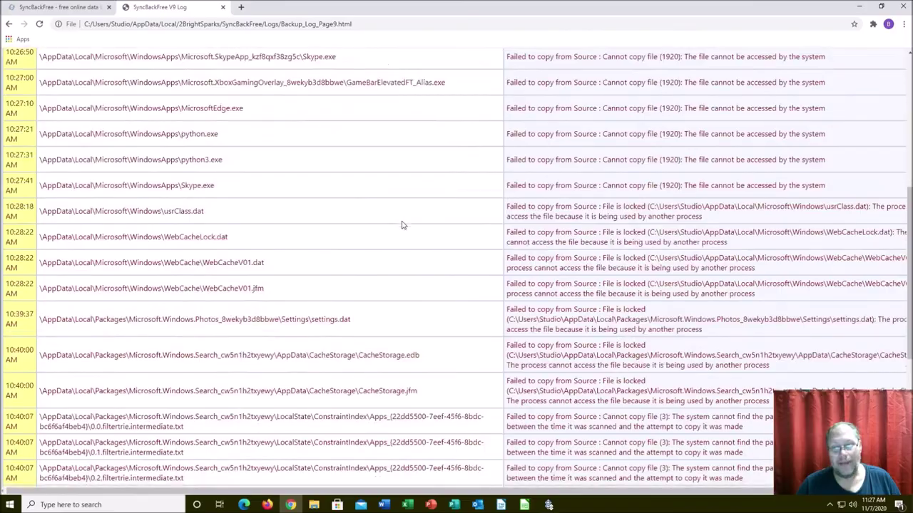
{"action": "scroll", "coordinate": [402, 224], "scroll_direction": "down", "scroll_amount": 3}
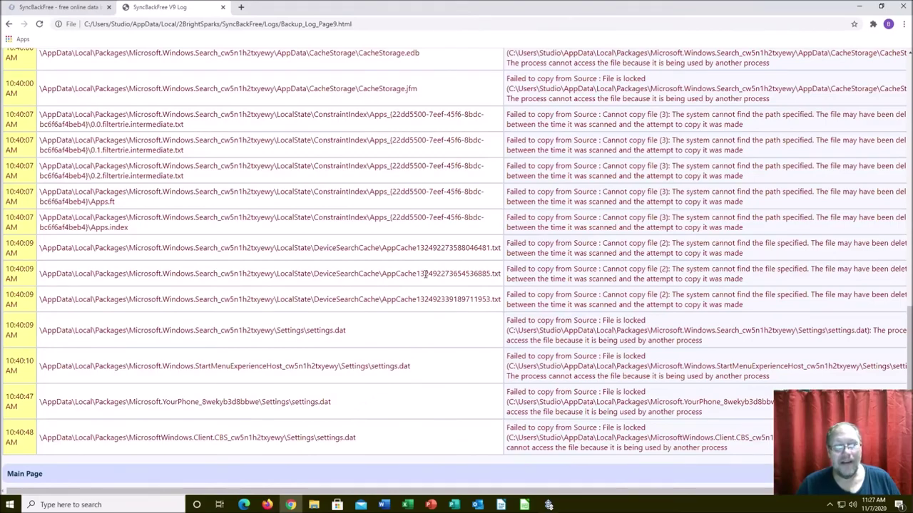
{"action": "scroll", "coordinate": [439, 246], "scroll_direction": "up", "scroll_amount": 2}
{"action": "scroll", "coordinate": [436, 247], "scroll_direction": "up", "scroll_amount": 2}
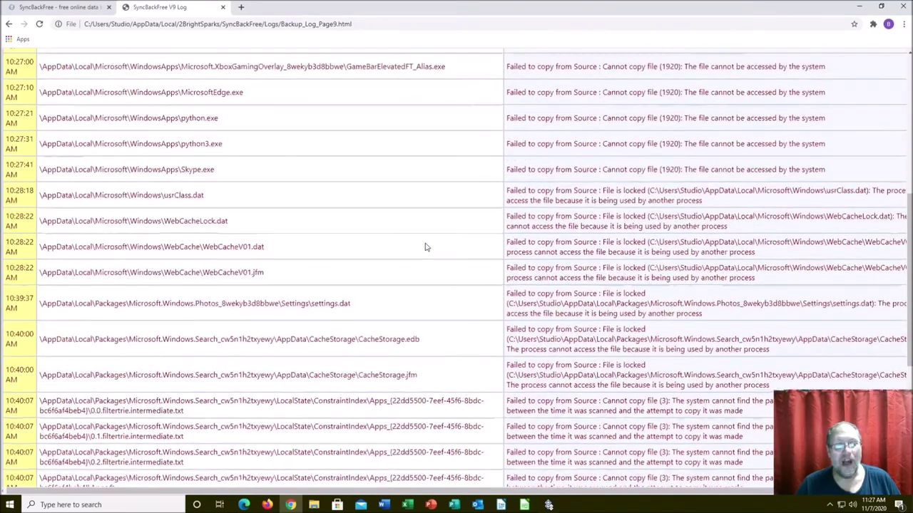
{"action": "scroll", "coordinate": [424, 246], "scroll_direction": "up", "scroll_amount": 3}
{"action": "scroll", "coordinate": [419, 245], "scroll_direction": "up", "scroll_amount": 3}
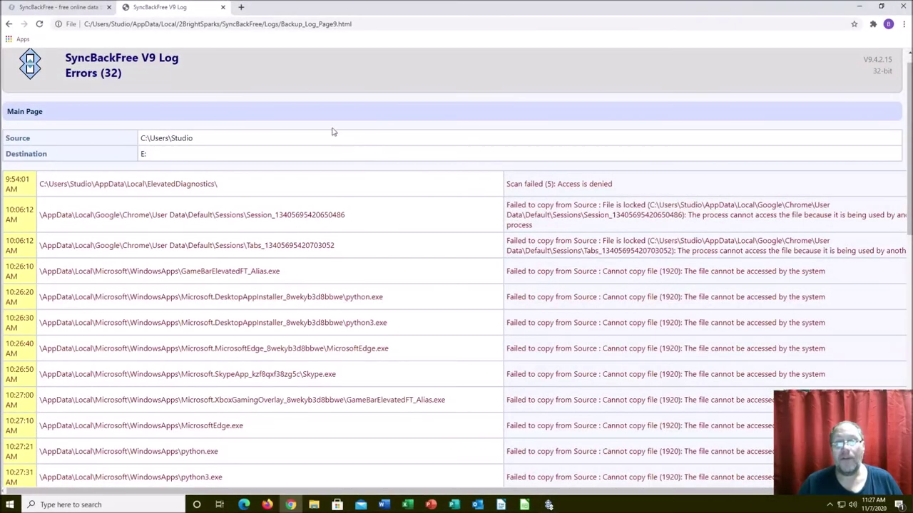
Close the log and the Chrome browser, and run the Backup profile unattended again in SyncBackFree.
{"action": "left_click", "coordinate": [223, 8]}
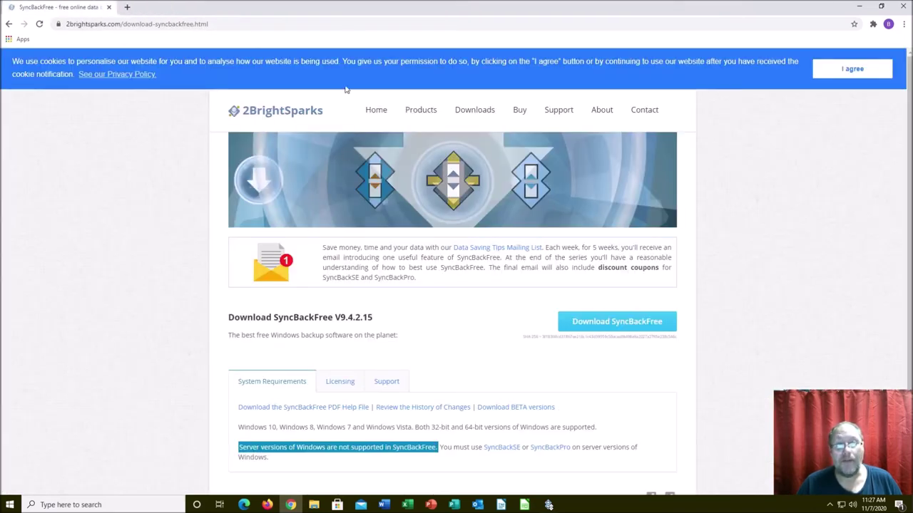
{"action": "left_click", "coordinate": [903, 6]}
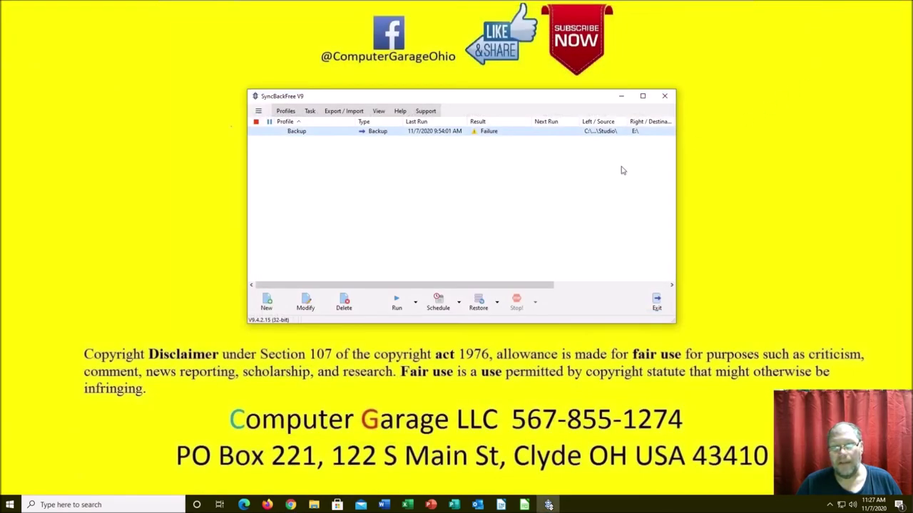
{"action": "right_click", "coordinate": [460, 136]}
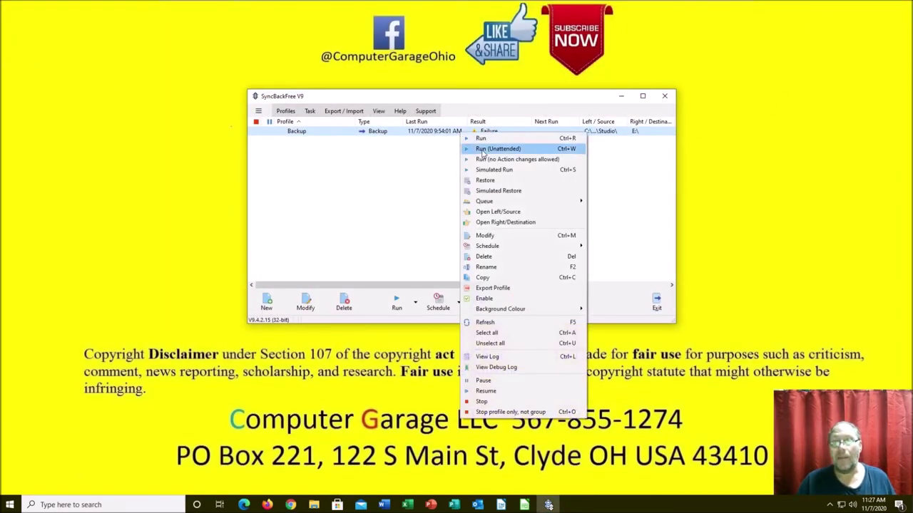
{"action": "left_click", "coordinate": [482, 151]}
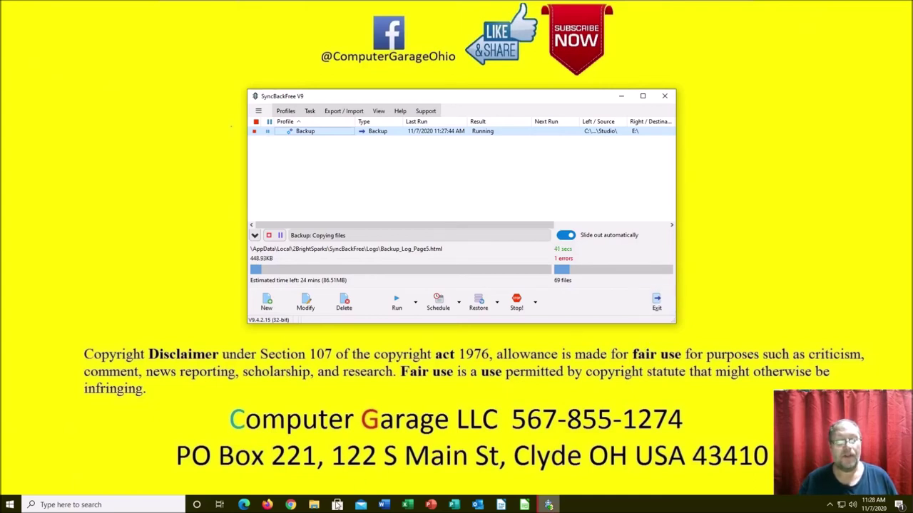
Switch to File Explorer, examine the backed-up folders on USB Drive (E:), and minimize the window.
{"action": "left_click", "coordinate": [313, 507]}
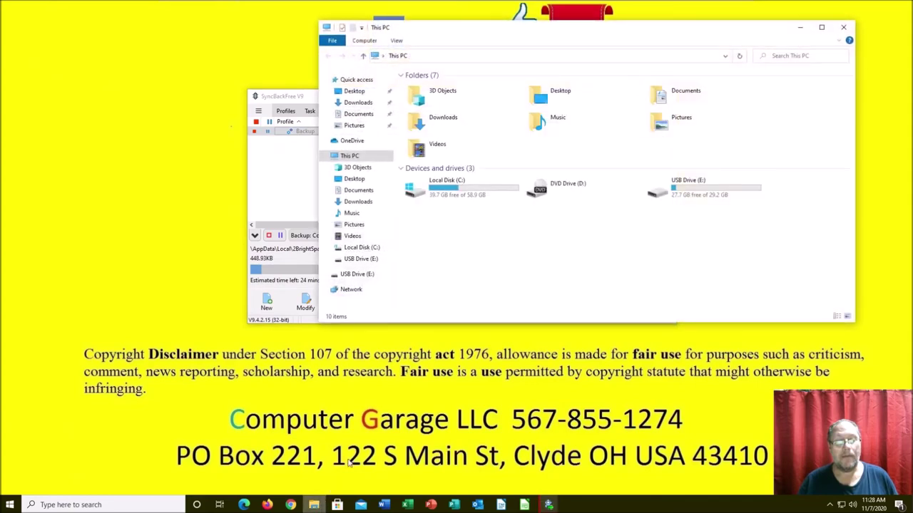
{"action": "double_click", "coordinate": [713, 192]}
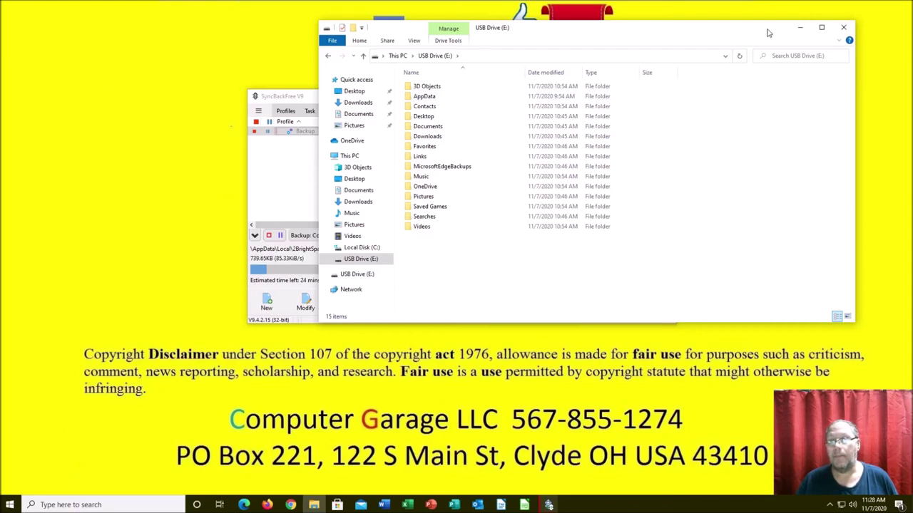
{"action": "left_click_drag", "start_coordinate": [761, 31], "coordinate": [692, 58]}
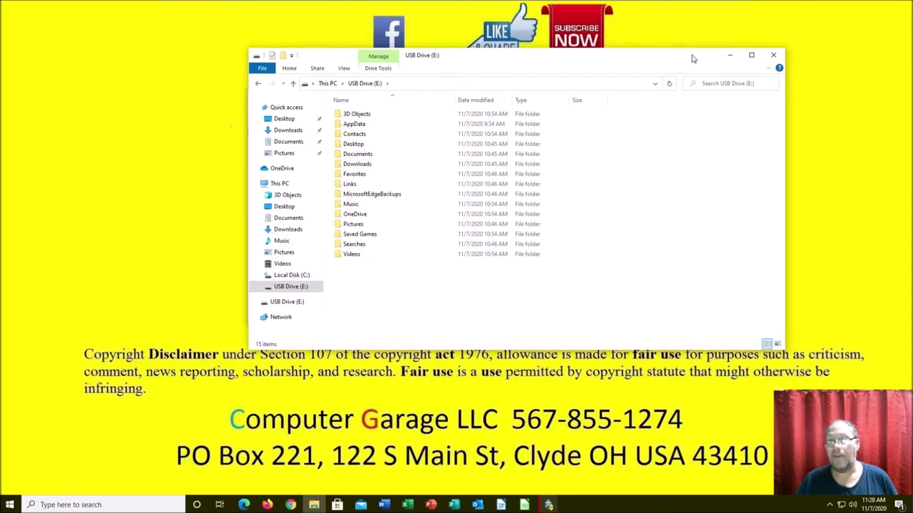
{"action": "left_click", "coordinate": [729, 55]}
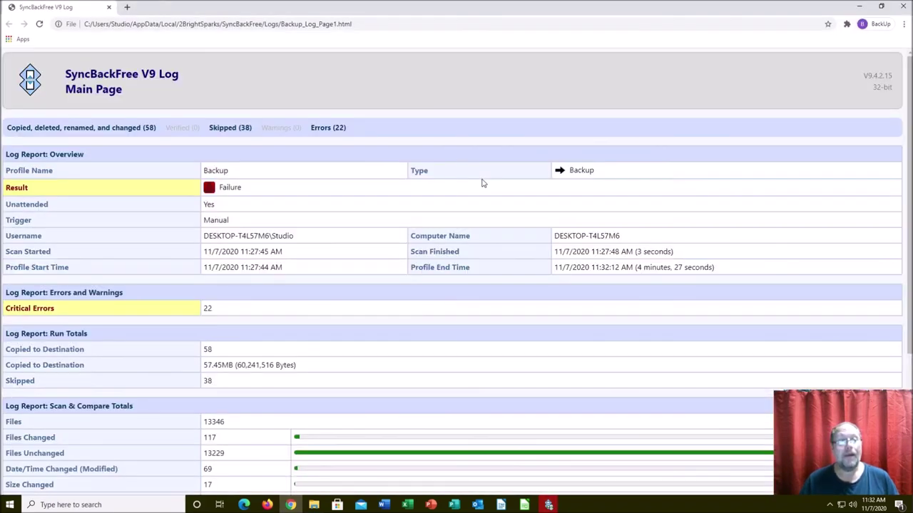
Open the error list in the second run's SyncBackFree log in Chrome and examine the failed files and their causes.
{"action": "left_click", "coordinate": [323, 132]}
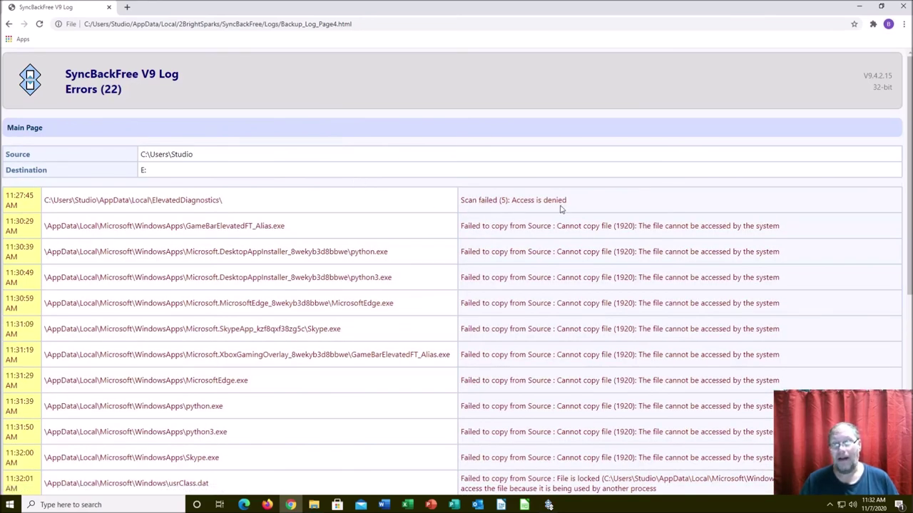
{"action": "scroll", "coordinate": [585, 216], "scroll_direction": "down", "scroll_amount": 2}
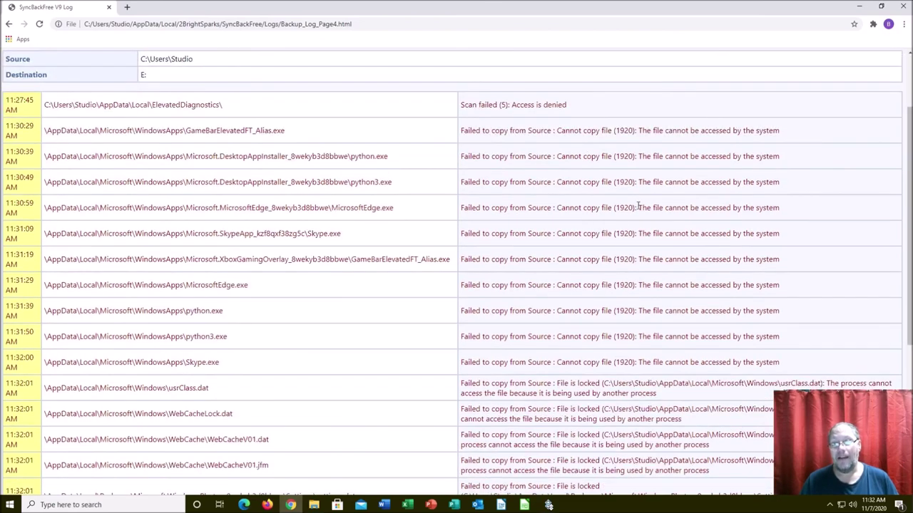
{"action": "scroll", "coordinate": [638, 209], "scroll_direction": "down", "scroll_amount": 2}
{"action": "scroll", "coordinate": [713, 207], "scroll_direction": "down", "scroll_amount": 2}
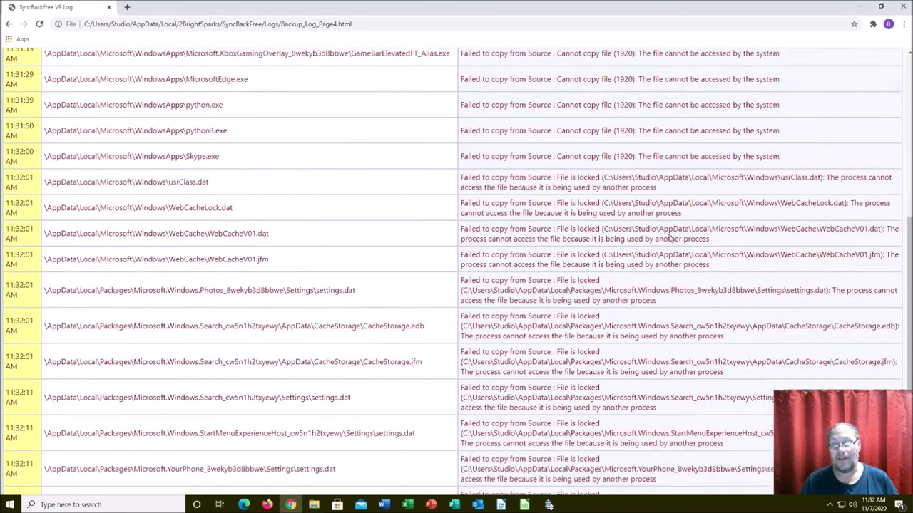
{"action": "scroll", "coordinate": [407, 259], "scroll_direction": "down", "scroll_amount": 1}
{"action": "scroll", "coordinate": [383, 269], "scroll_direction": "down", "scroll_amount": 1}
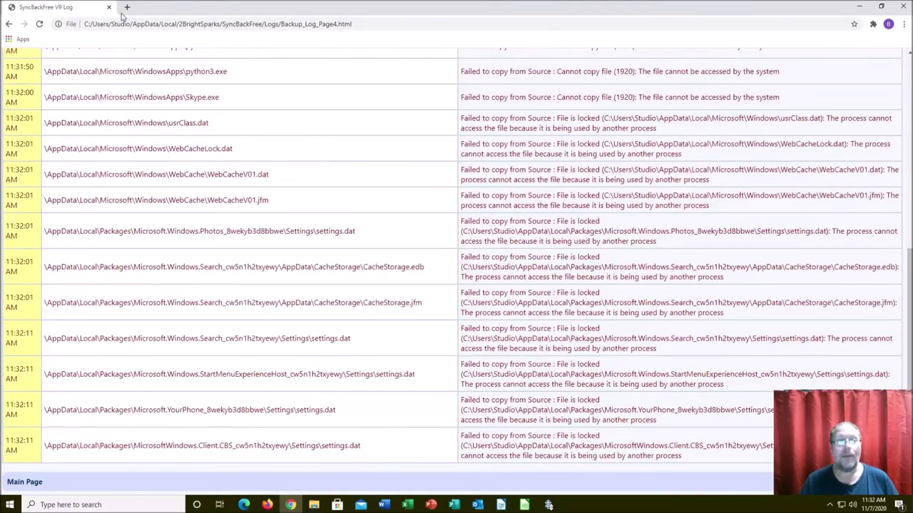
{"action": "scroll", "coordinate": [244, 176], "scroll_direction": "up", "scroll_amount": 5}
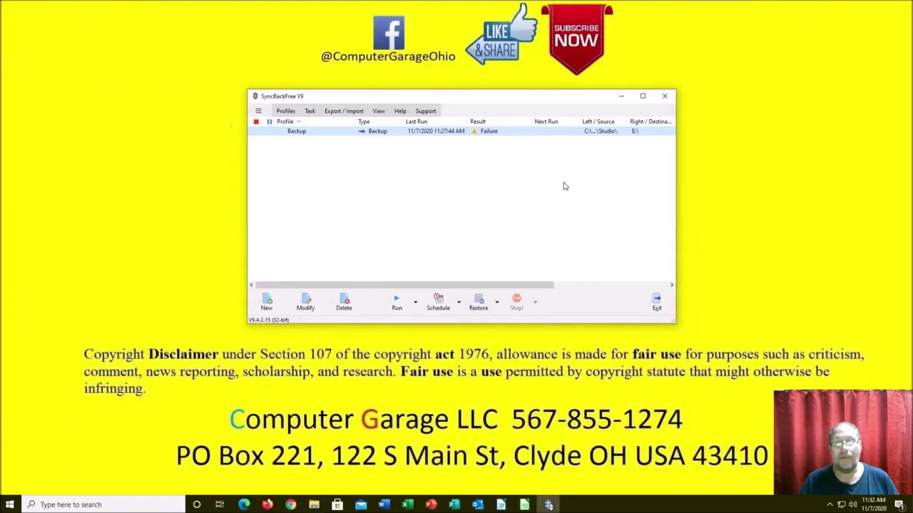
Close the SyncBackFree window, choosing to minimize it to the system tray instead of exiting.
{"action": "left_click", "coordinate": [665, 98]}
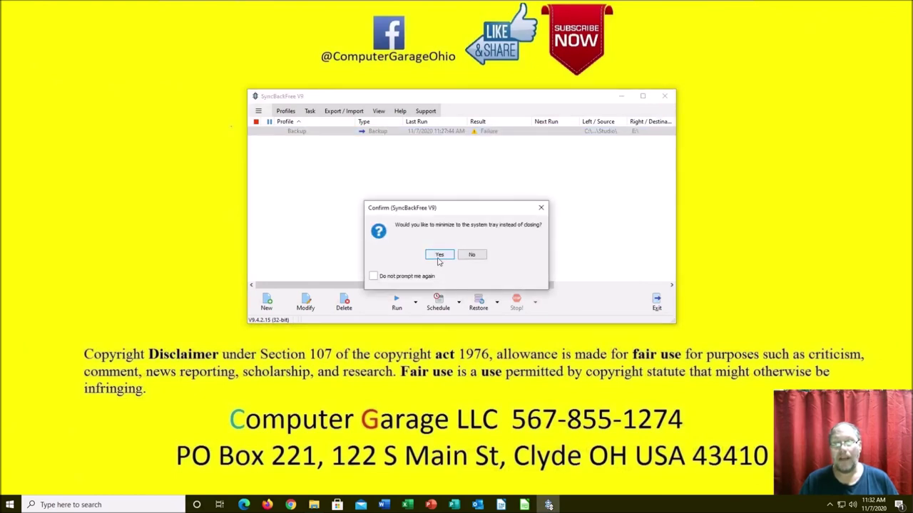
{"action": "left_click", "coordinate": [440, 256]}
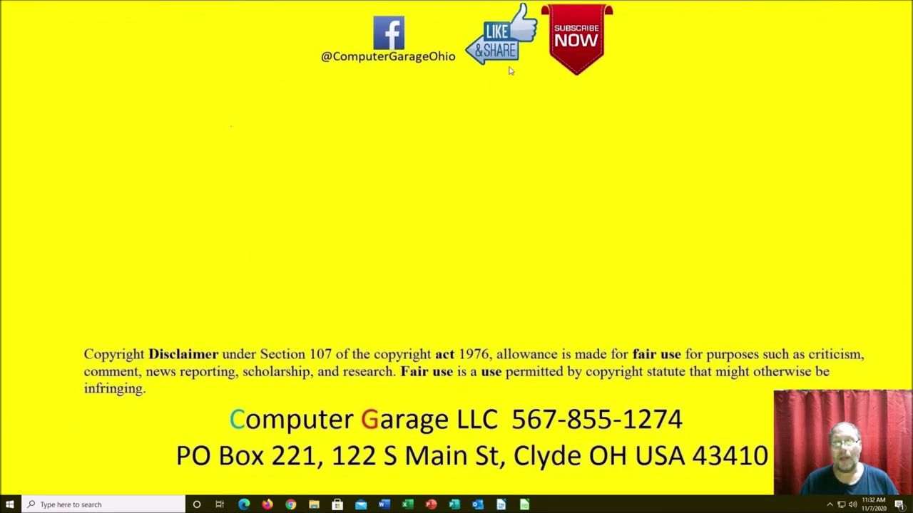